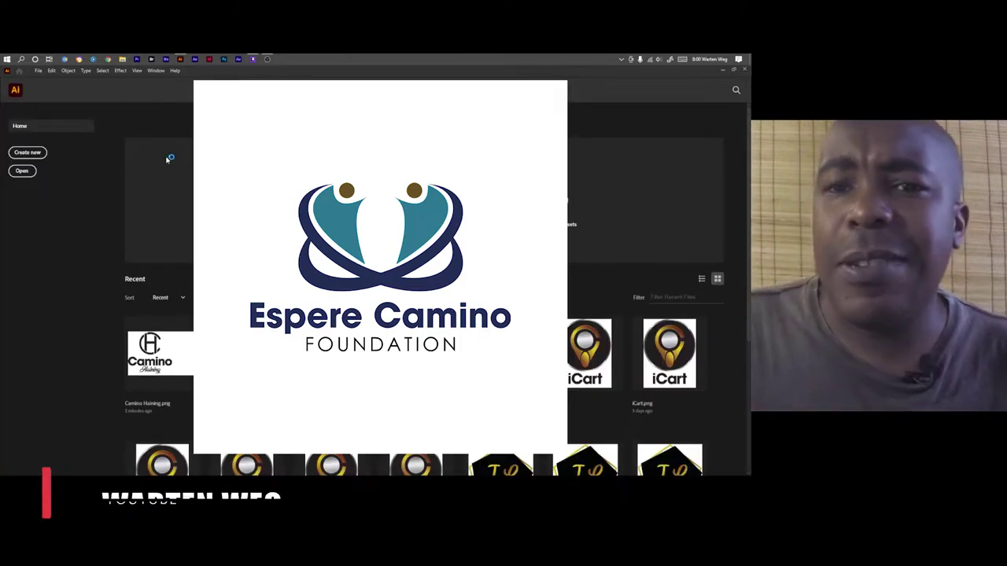
Create a new 1000 × 600 pt document named 'NPO Logo Design'.
left_click(27, 152)
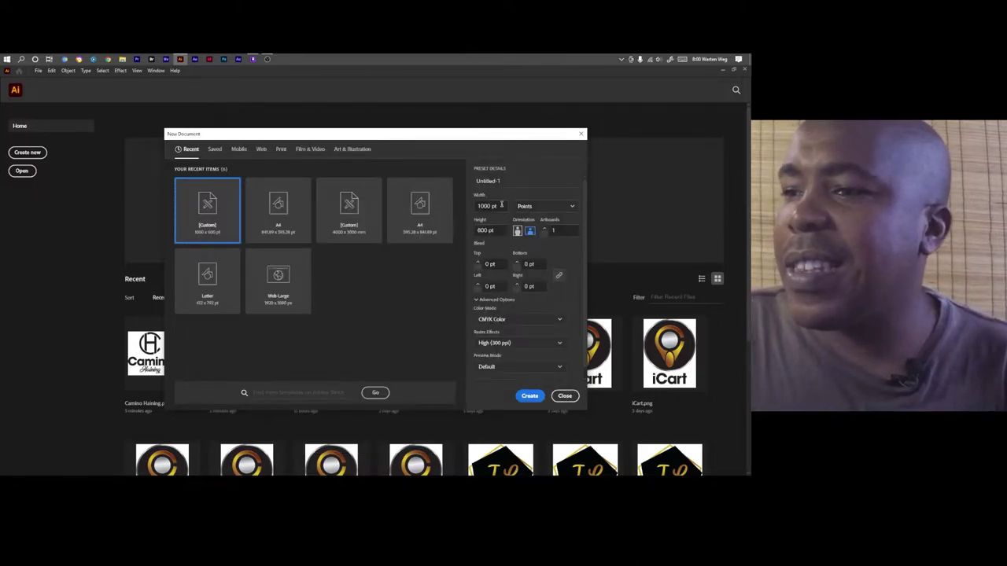
mouse_move(500, 205)
left_mouse_down()
mouse_move(474, 211)
mouse_move(469, 229)
left_mouse_up()
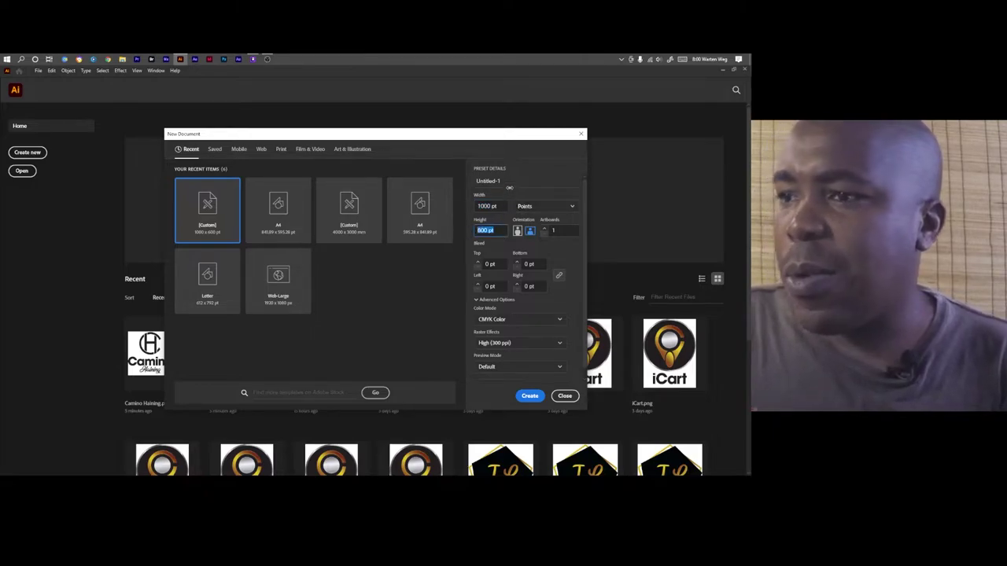
left_click_drag(511, 181, 471, 180)
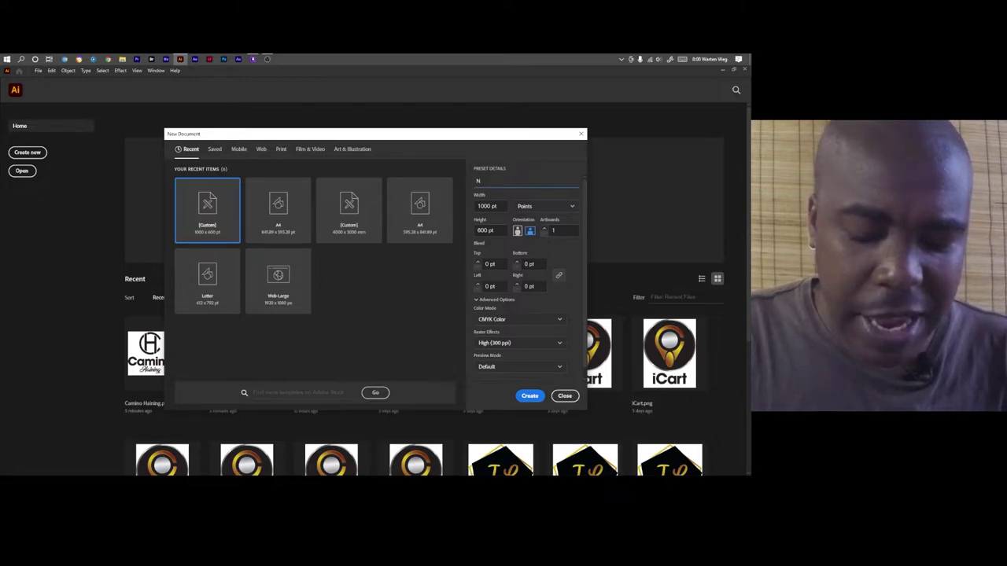
type("NPO Logo")
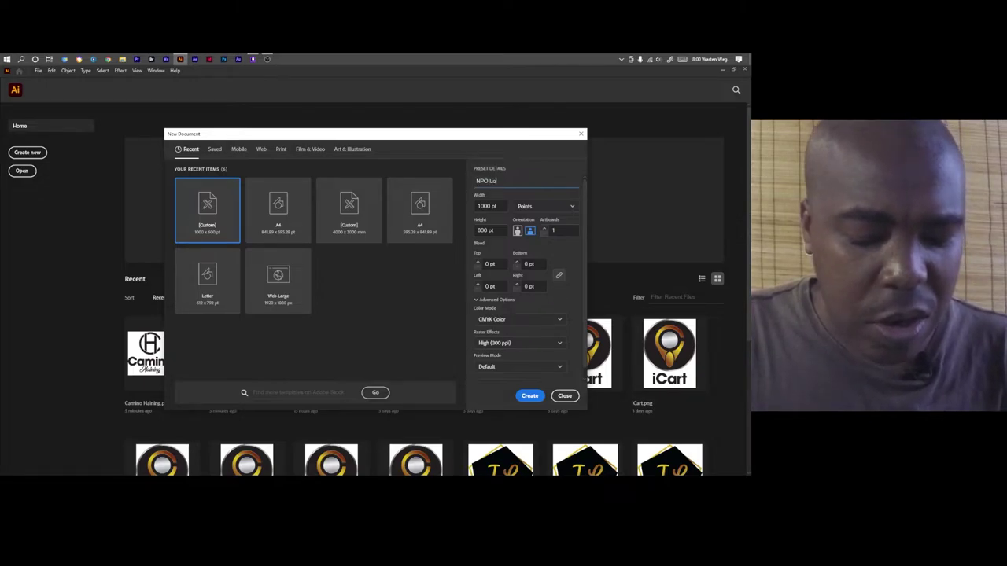
type(" Desig")
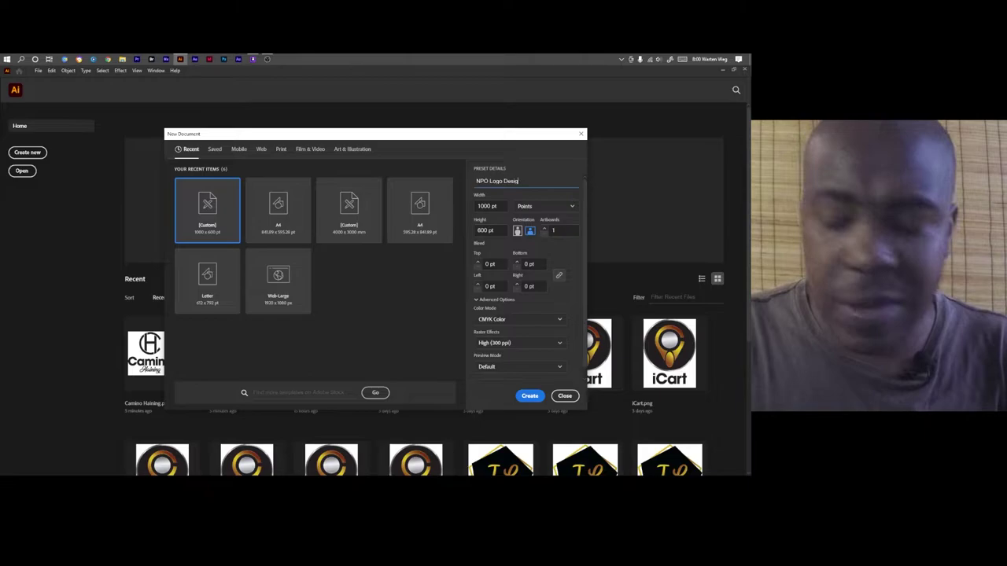
type("n")
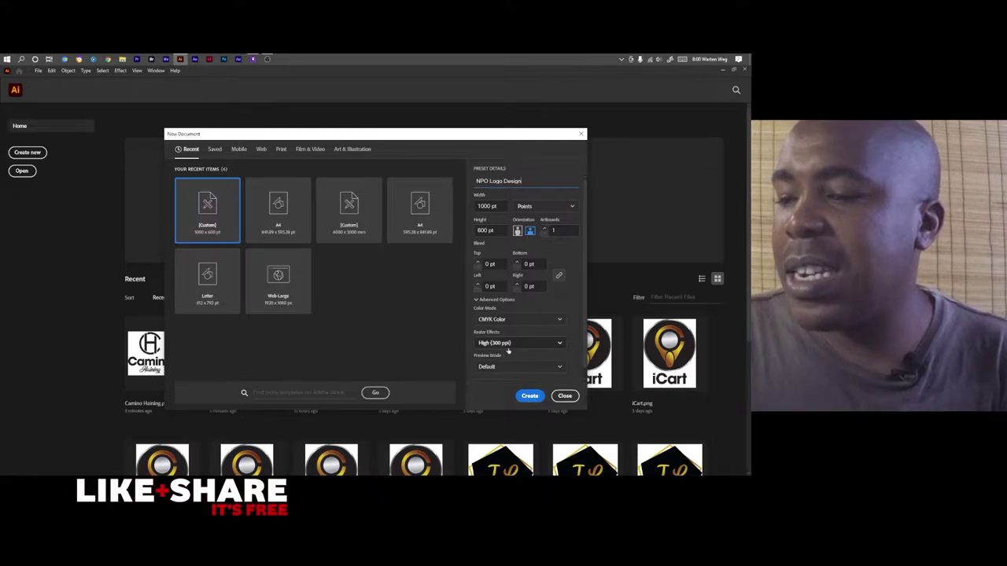
left_click(528, 397)
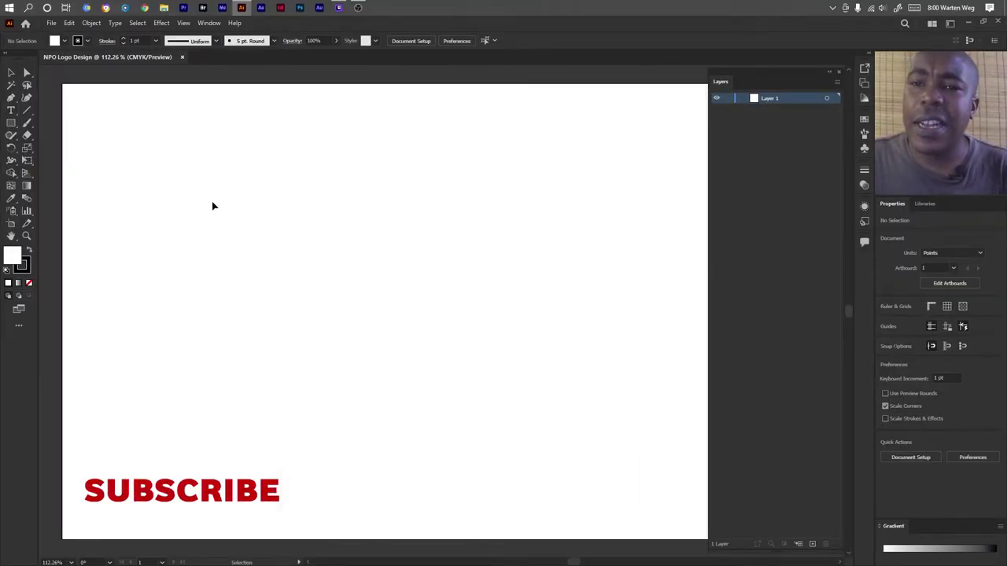
Draw a wide ellipse with a solid black fill and no stroke.
left_click(11, 123)
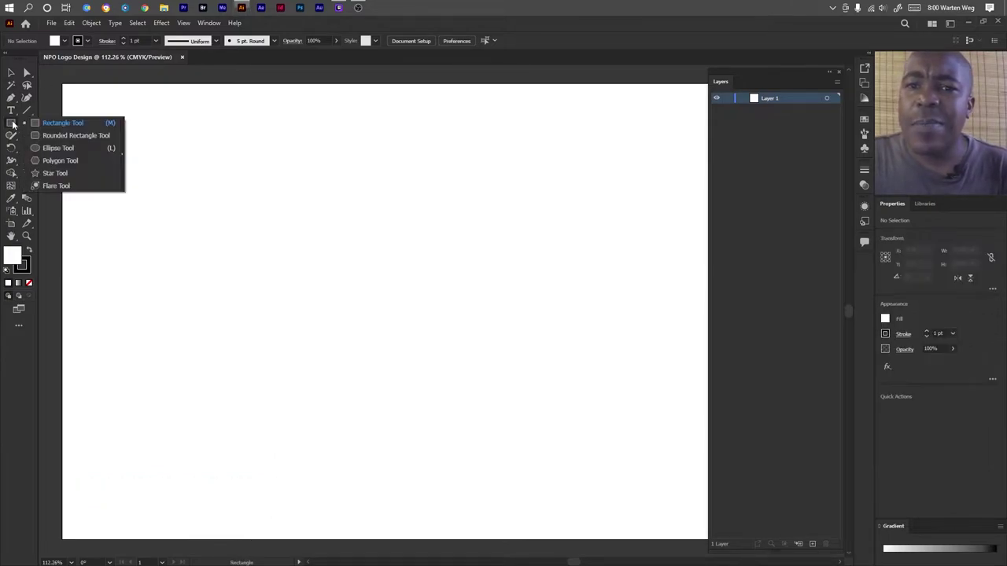
left_click(39, 149)
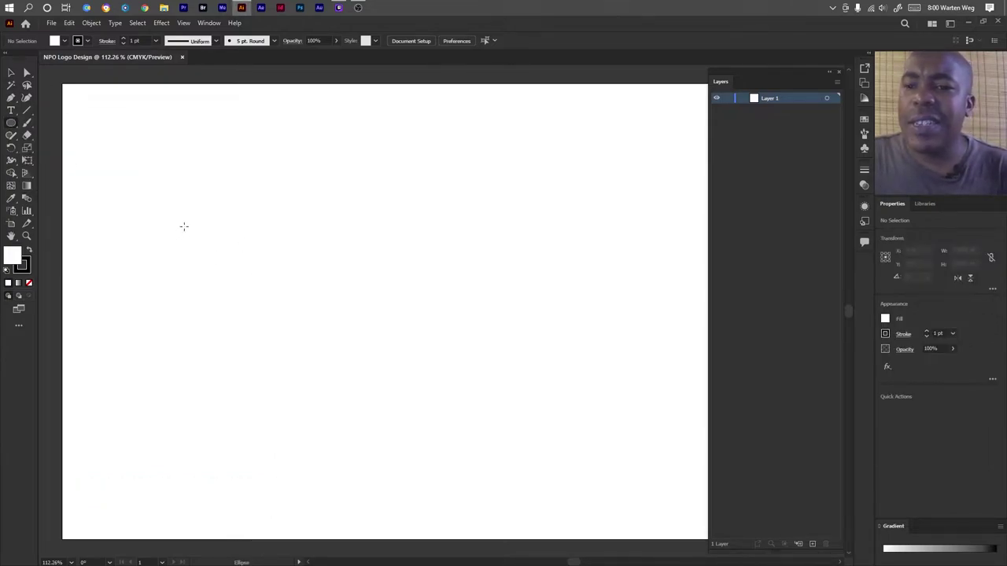
mouse_move(195, 215)
left_mouse_down()
mouse_move(489, 355)
mouse_move(492, 370)
left_mouse_up()
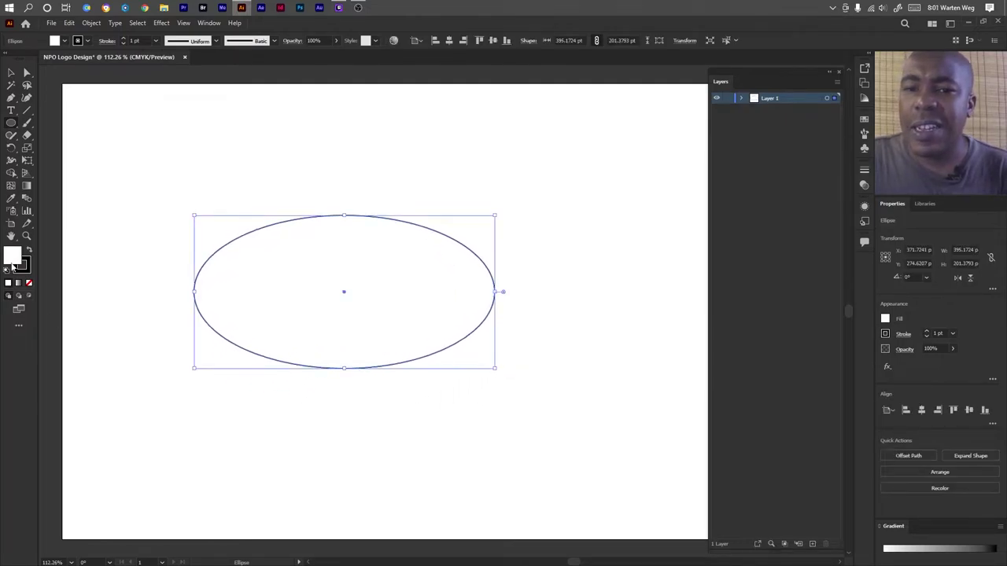
left_click(30, 283)
left_click(28, 252)
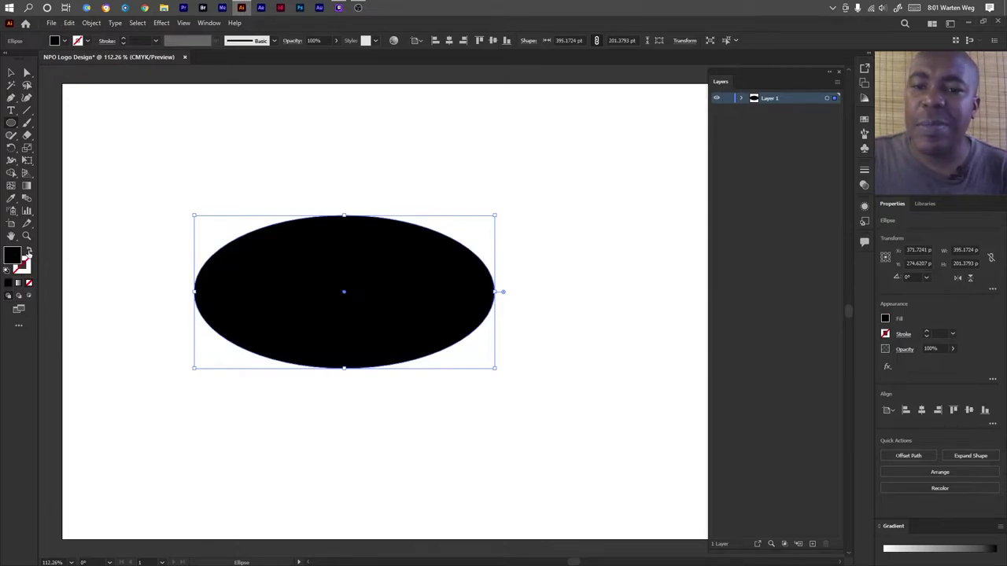
Tilt the ellipse to about 336° and add a duplicate offset slightly up and right.
left_click(10, 75)
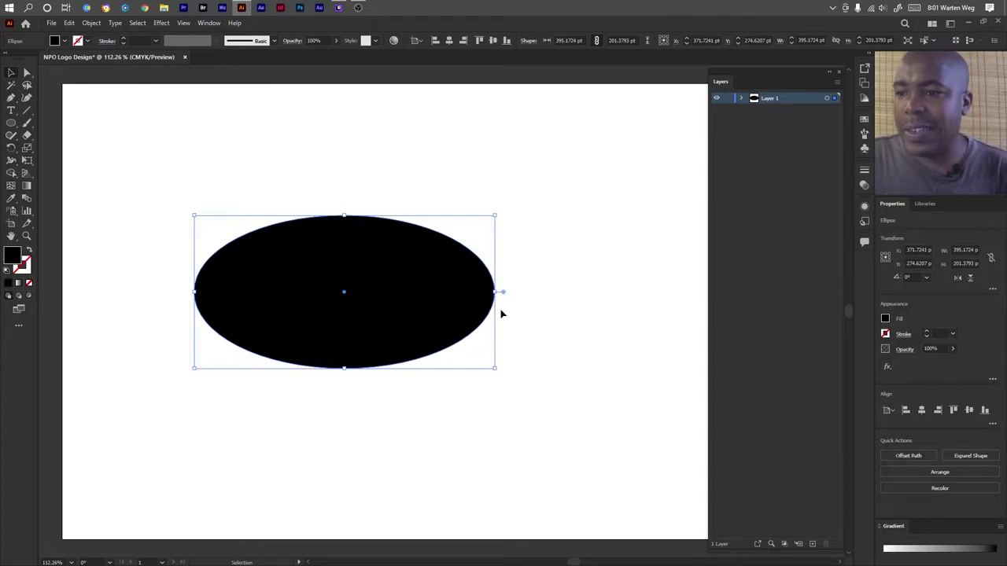
left_click_drag(498, 371, 478, 457)
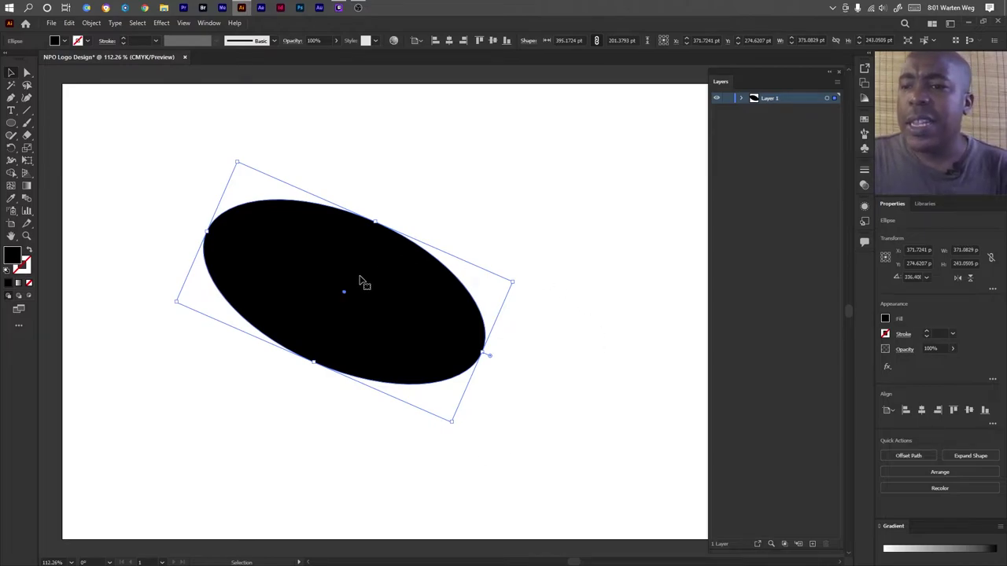
left_click_drag(364, 283, 374, 274)
Make the top duplicate ellipse white and shrink it slightly.
key("i")
left_click(432, 170)
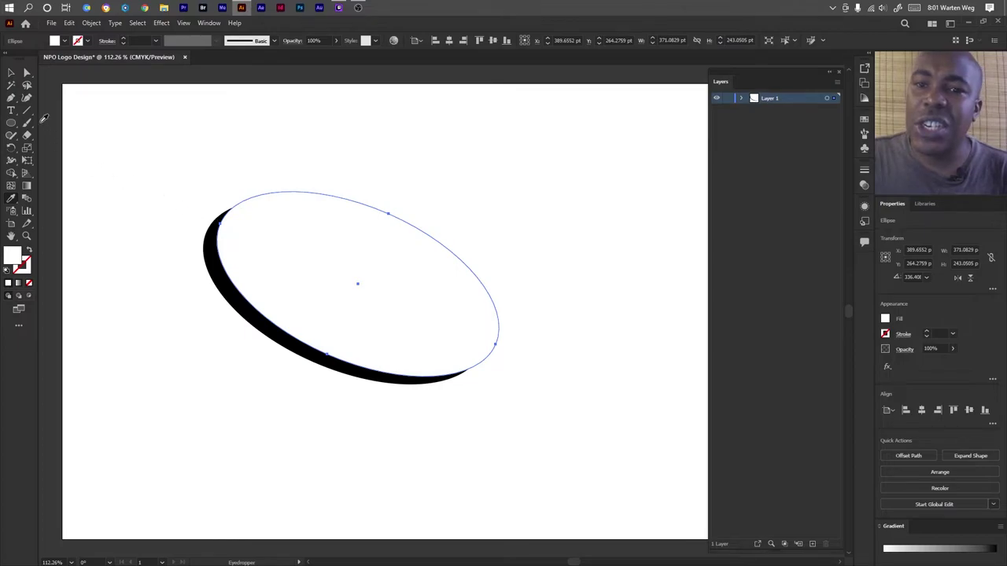
left_click(10, 74)
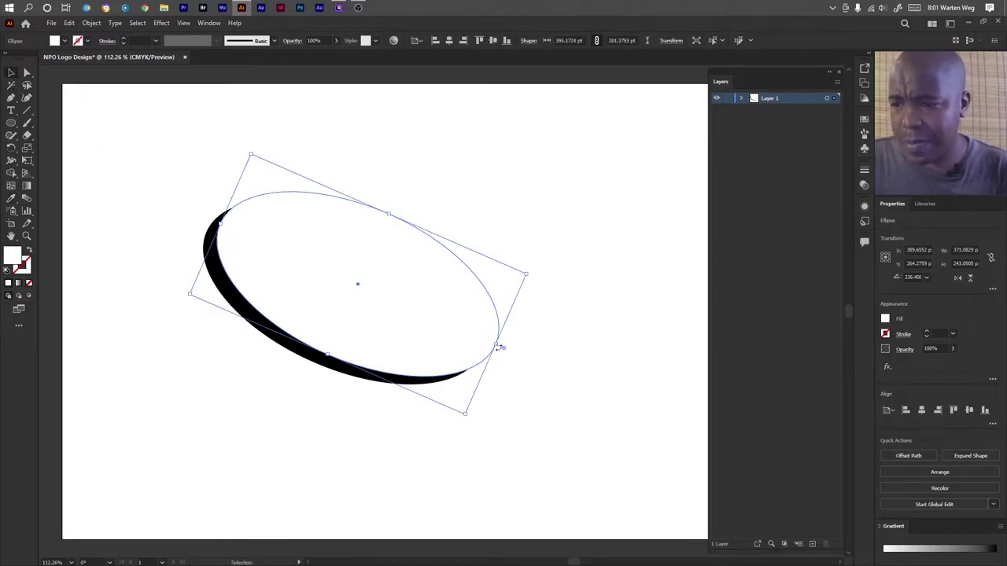
left_click_drag(497, 346, 454, 334)
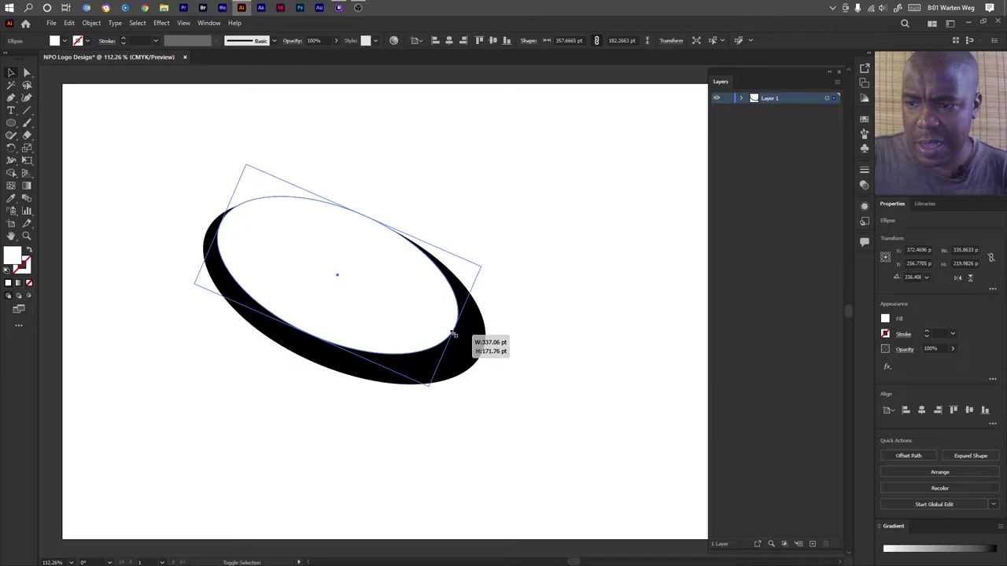
left_click_drag(454, 334, 455, 334)
Reshape the white ellipse, widening and stretching it, until a thick black crescent shows.
left_click_drag(222, 226, 225, 230)
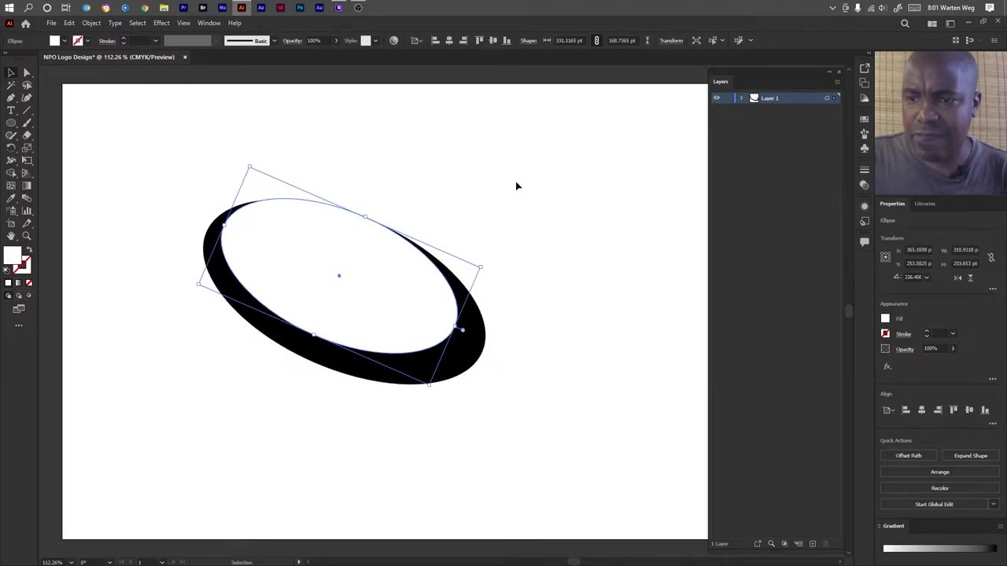
left_click(531, 180)
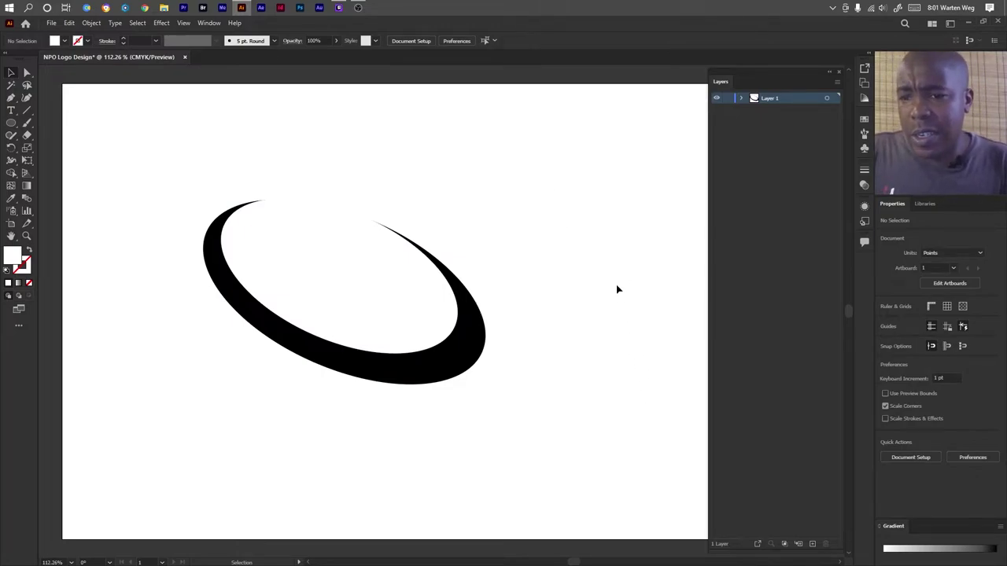
left_click(405, 324)
left_click_drag(457, 329, 434, 397)
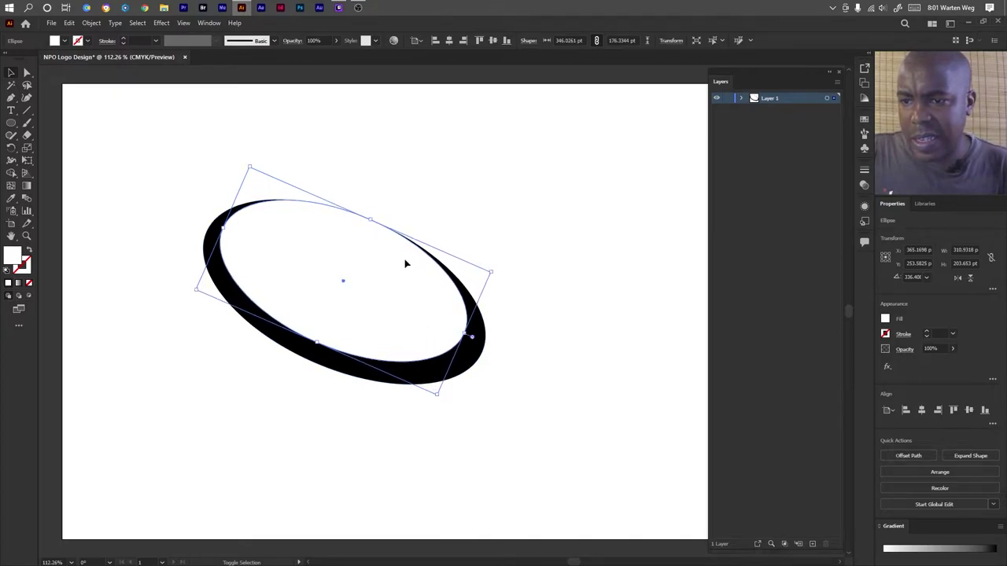
mouse_move(374, 227)
left_mouse_down()
mouse_move(377, 216)
mouse_move(393, 218)
left_mouse_up()
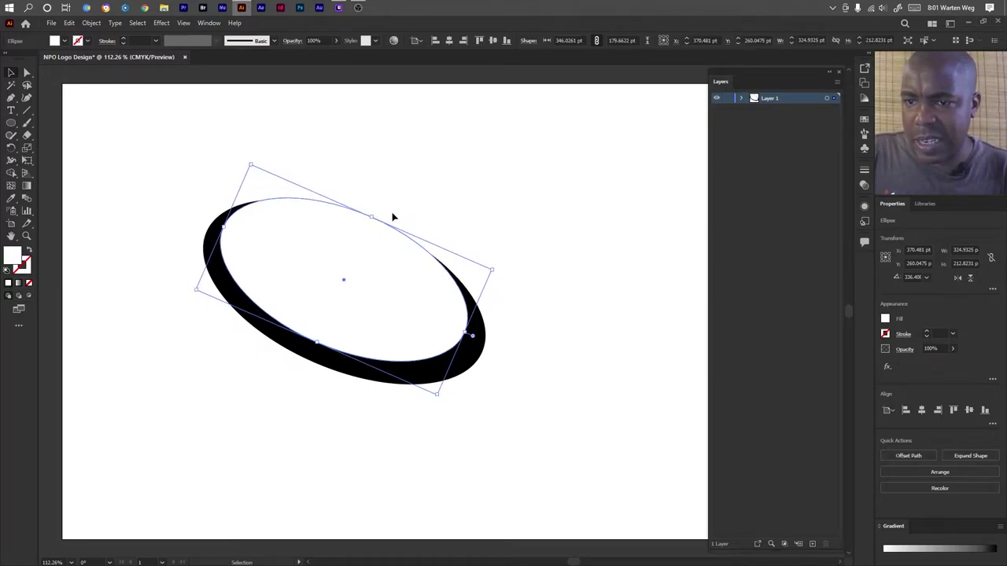
left_click(450, 178)
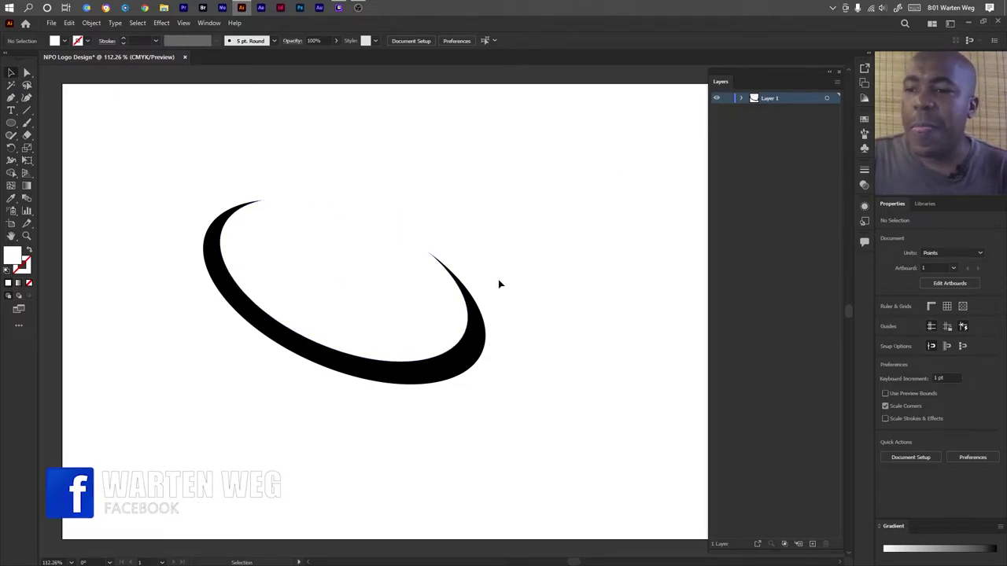
left_click(388, 384)
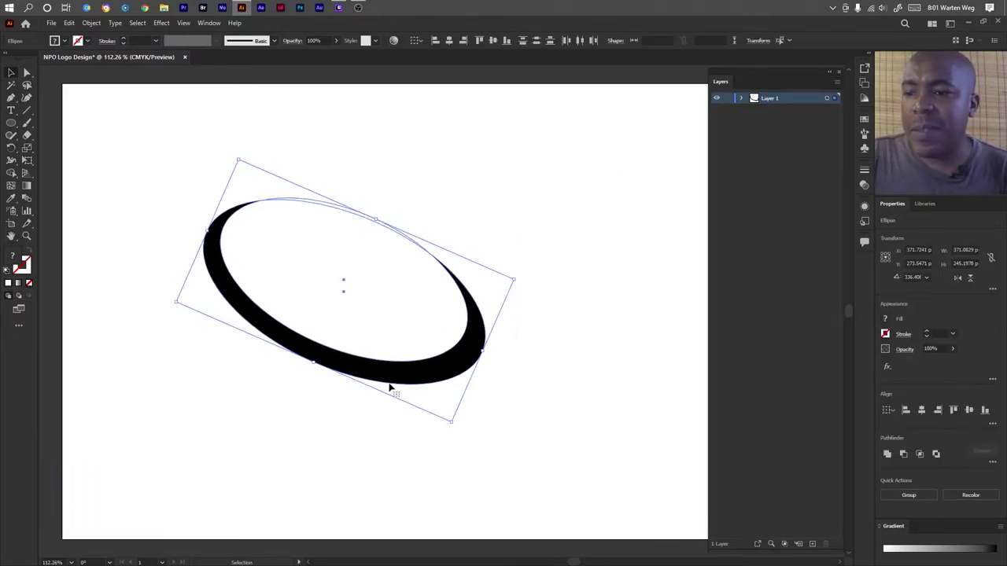
Place a spare copy of the ellipse pair off the artboard to the left.
key("ctrl+1")
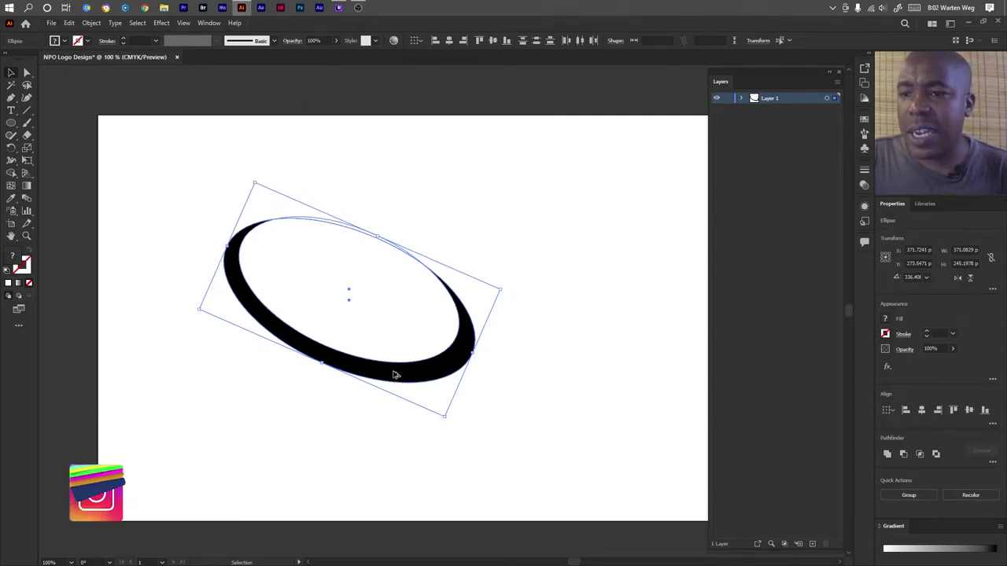
mouse_move(425, 365)
left_mouse_down()
mouse_move(287, 334)
mouse_move(188, 279)
mouse_move(85, 290)
left_mouse_up()
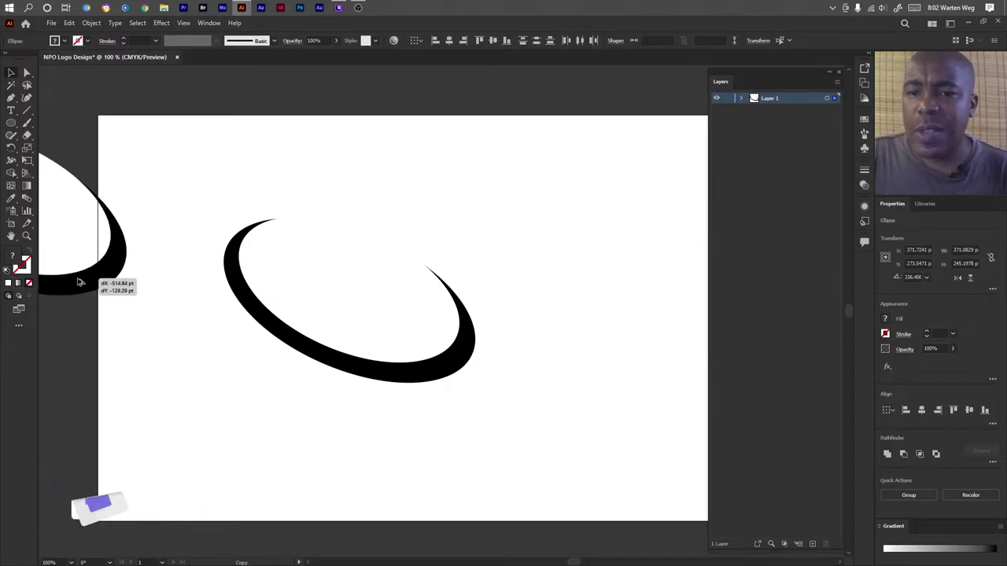
left_click_drag(84, 288, 65, 278)
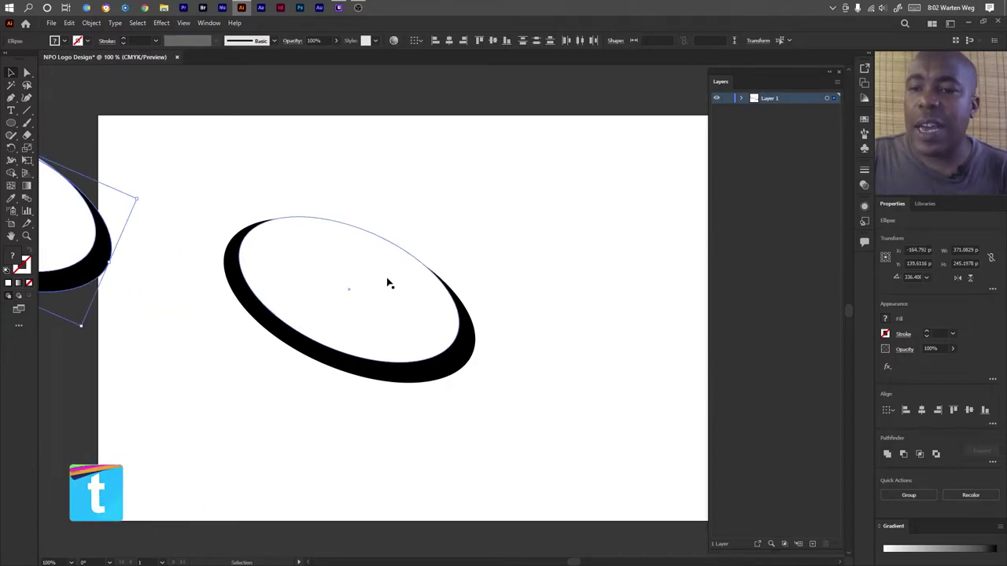
Use Shape Builder to remove the inner ellipse and top rim, leaving an open black arc.
left_click(443, 279)
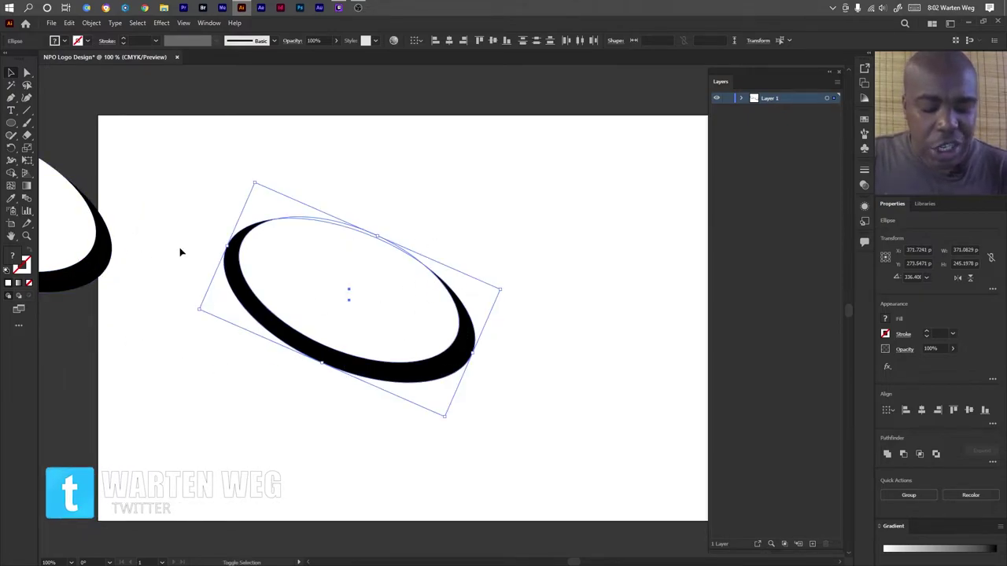
key("shift+m")
left_click_drag(347, 305, 378, 197)
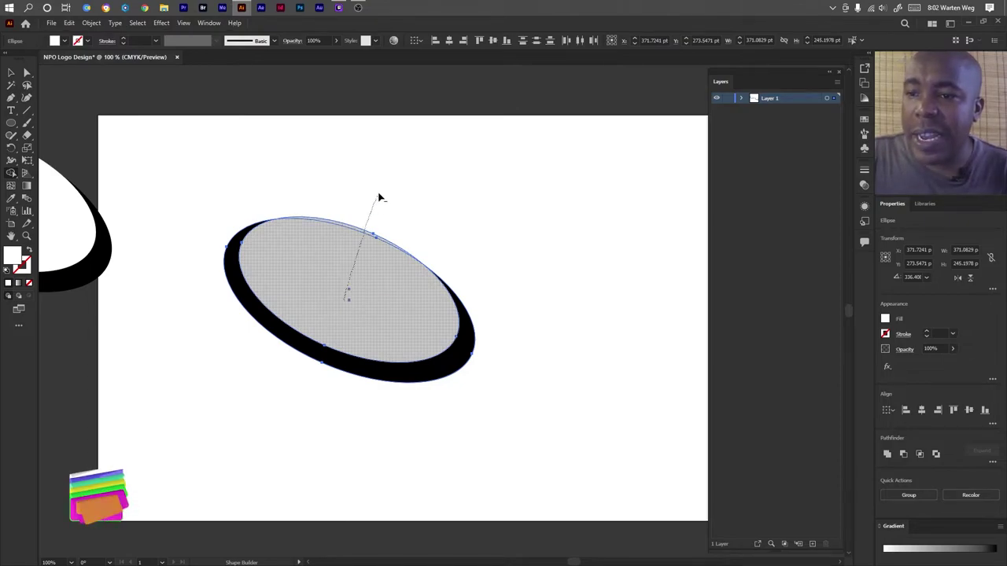
left_click(11, 73)
scroll(307, 260, "up", 1)
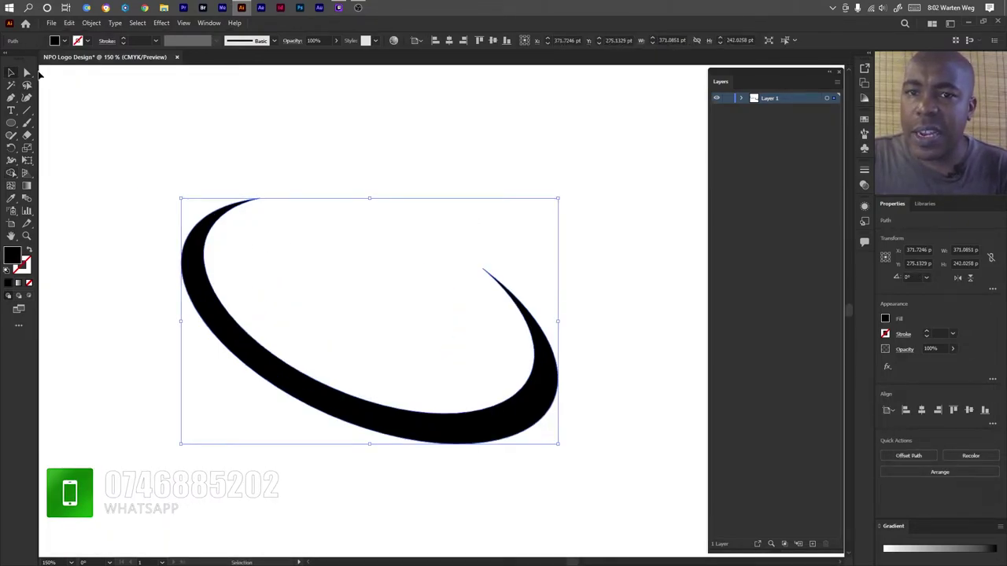
Pen-draw a closed, curved, pointed figure body from the arc's top end inside the swoosh.
left_click(12, 97)
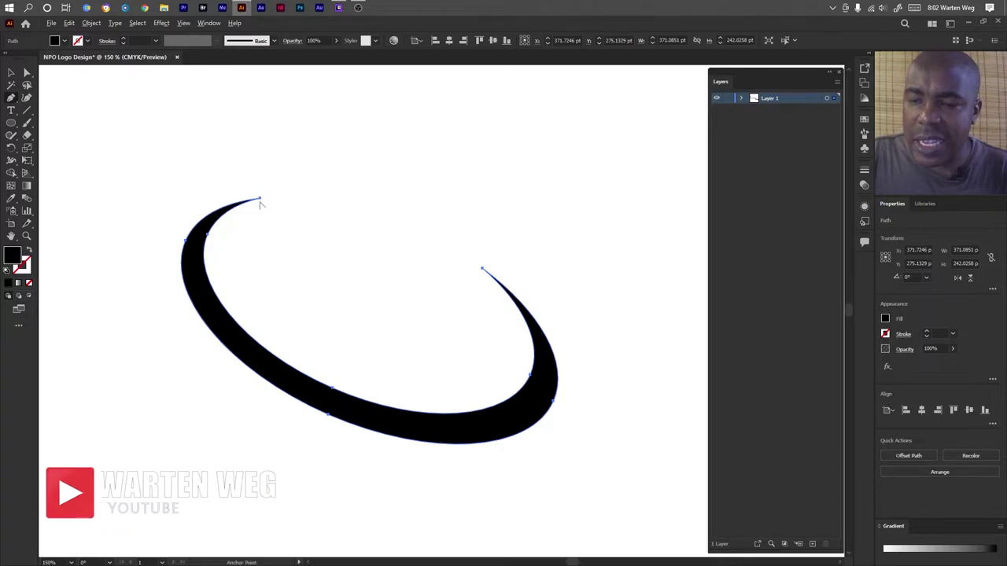
scroll(260, 203, "up", 1)
left_click(261, 201)
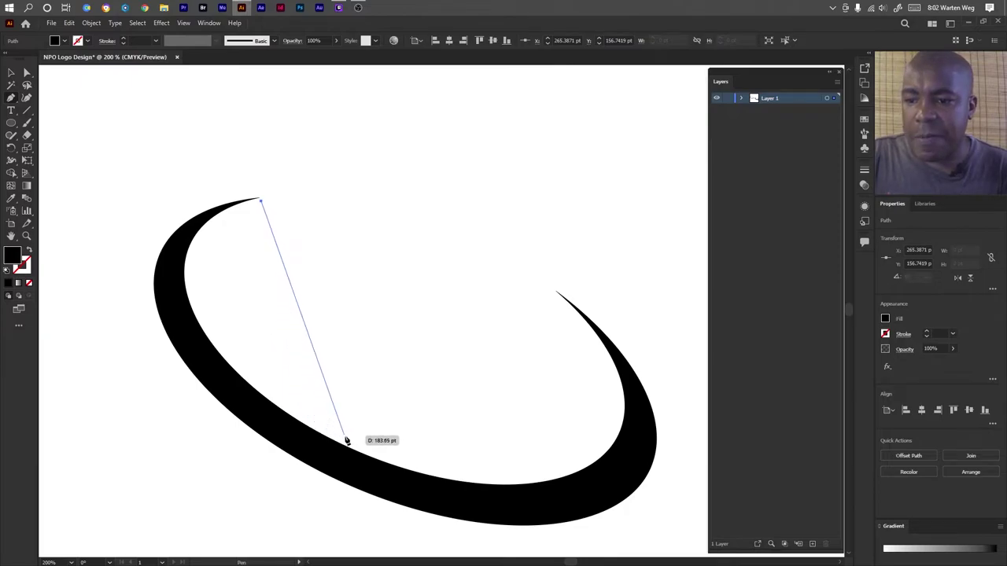
mouse_move(358, 447)
left_mouse_down()
mouse_move(648, 510)
mouse_move(621, 517)
mouse_move(646, 523)
left_mouse_up()
mouse_move(358, 343)
left_mouse_down()
mouse_move(362, 126)
mouse_move(359, 140)
mouse_move(429, 94)
left_mouse_up()
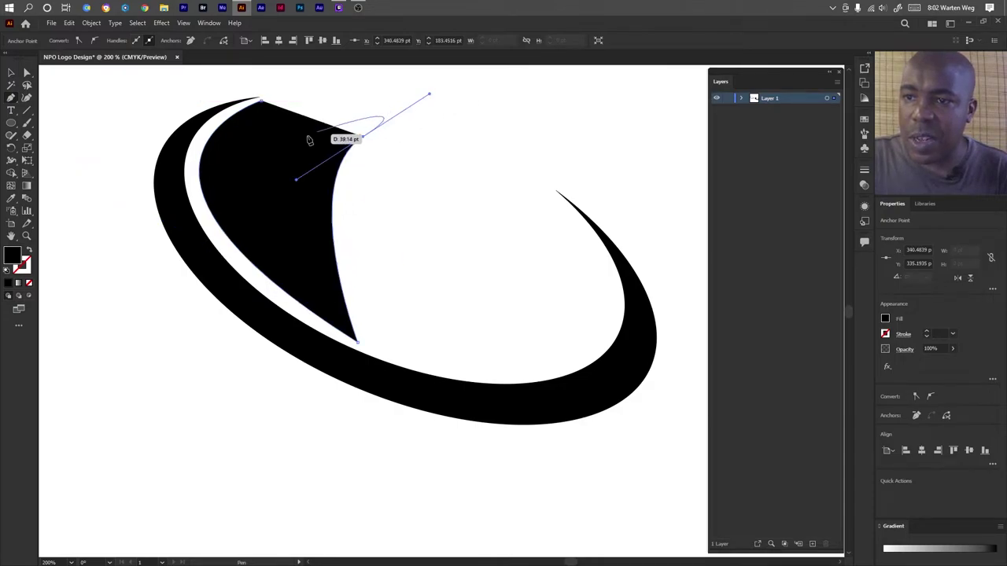
left_click(363, 139)
mouse_move(261, 101)
left_mouse_down()
mouse_move(242, 67)
mouse_move(268, 145)
left_mouse_up()
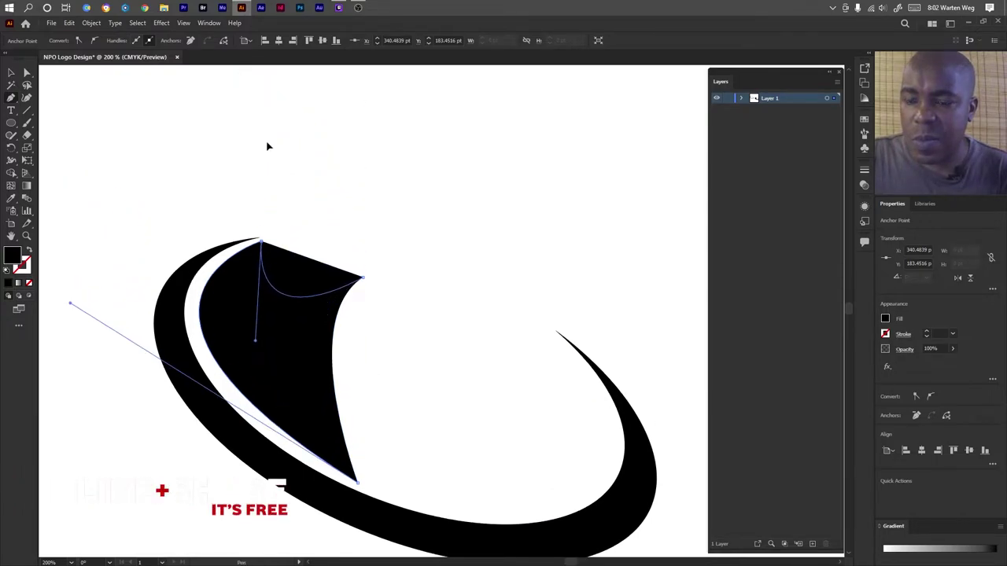
left_click(330, 156, "ctrl")
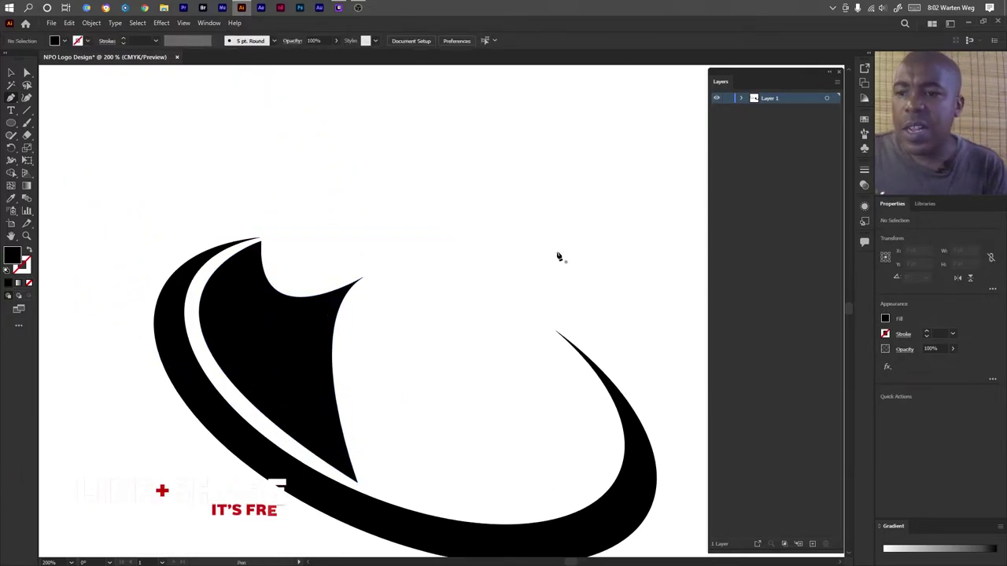
Add a small black circle head above the body, then select all the logo shapes.
left_click(12, 123)
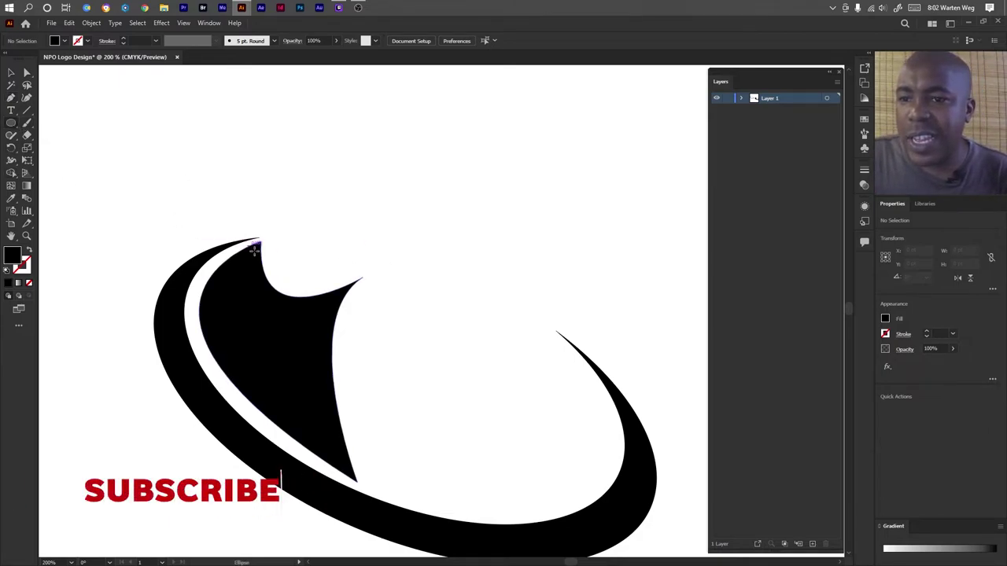
left_click_drag(282, 242, 329, 286)
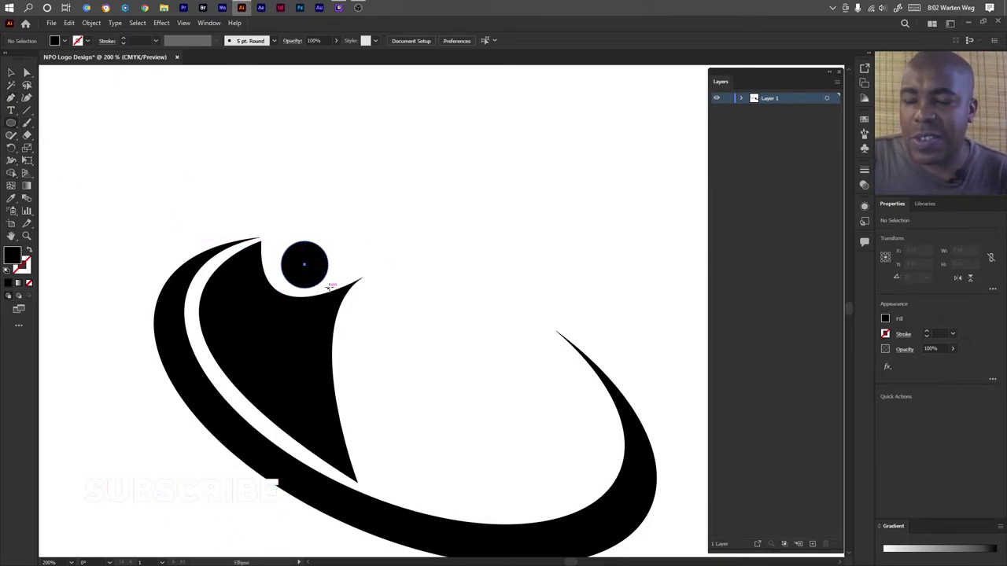
left_click(11, 72)
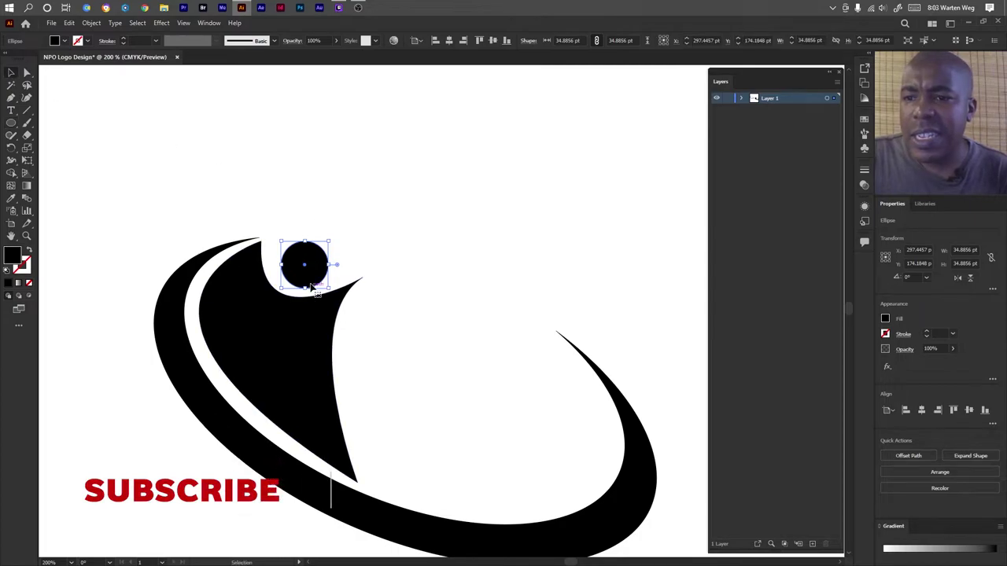
left_click_drag(312, 288, 309, 280)
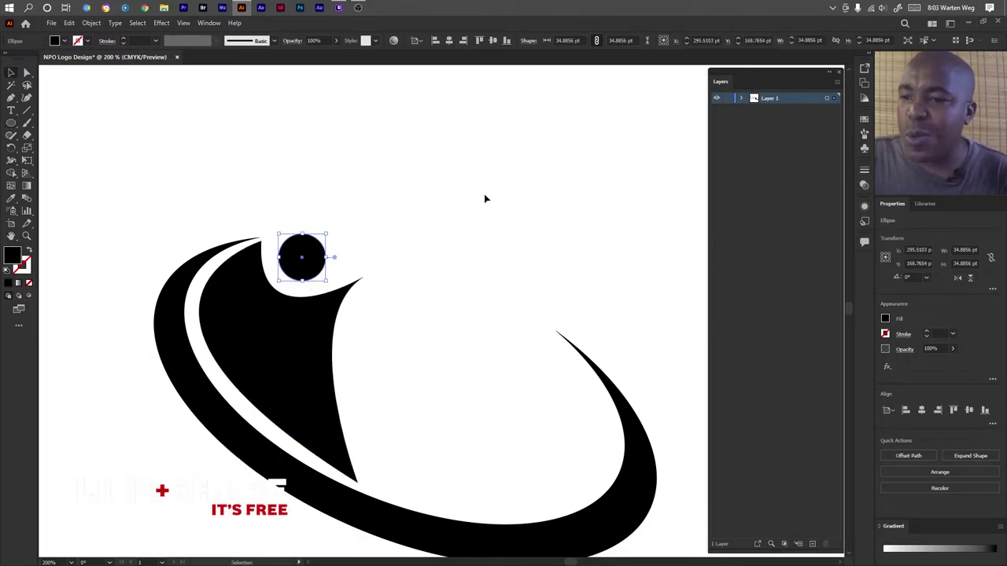
left_click(459, 196)
key("ctrl+minus")
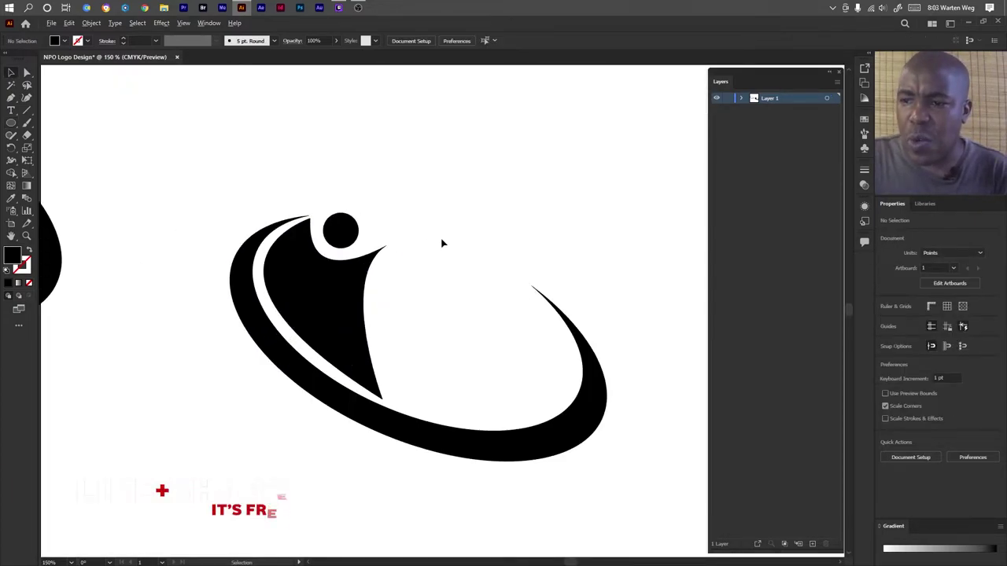
left_click_drag(218, 180, 563, 476)
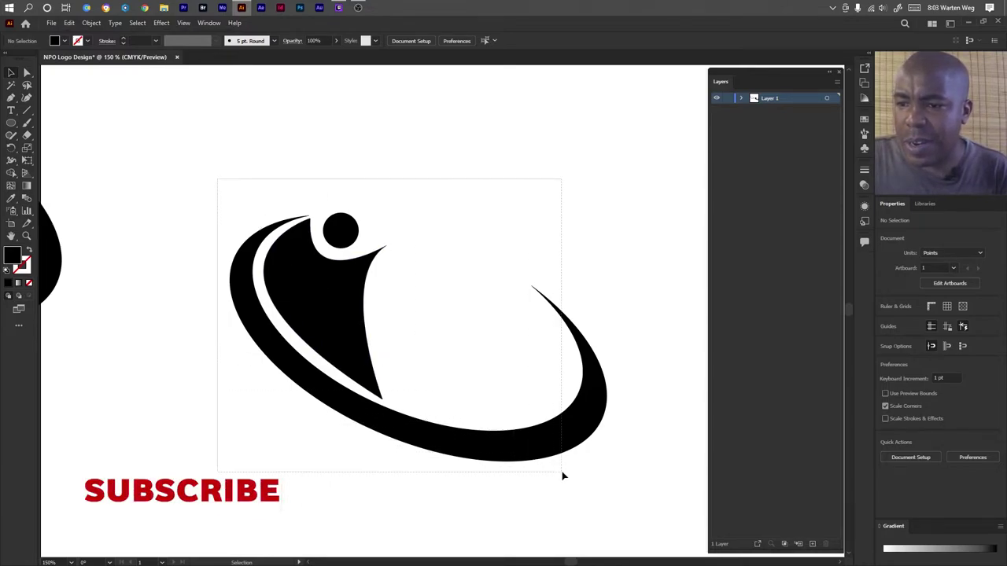
right_click(307, 299)
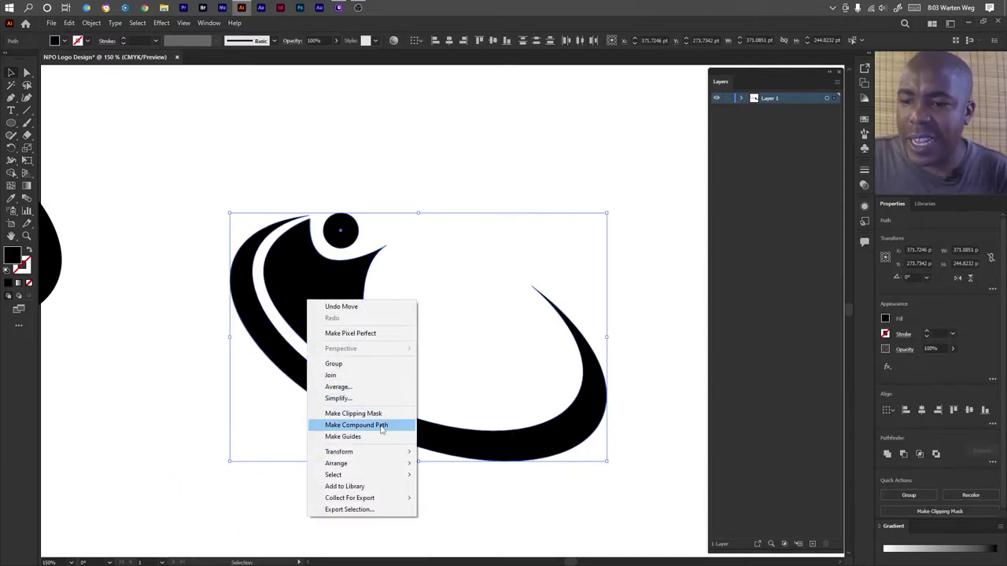
mouse_move(339, 451)
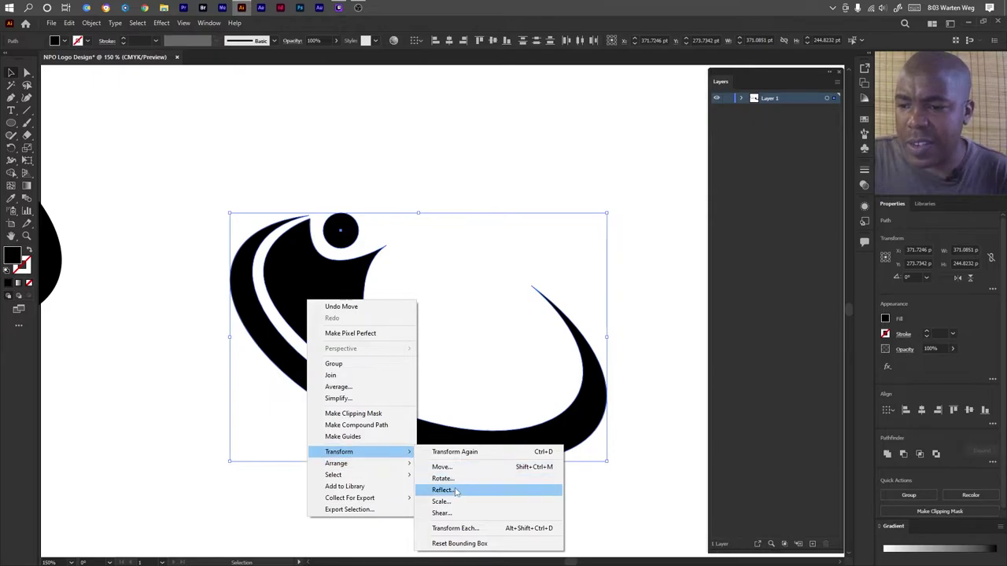
Reflect the logo vertically as a copy and select both halves.
left_click(442, 490)
left_click(651, 363)
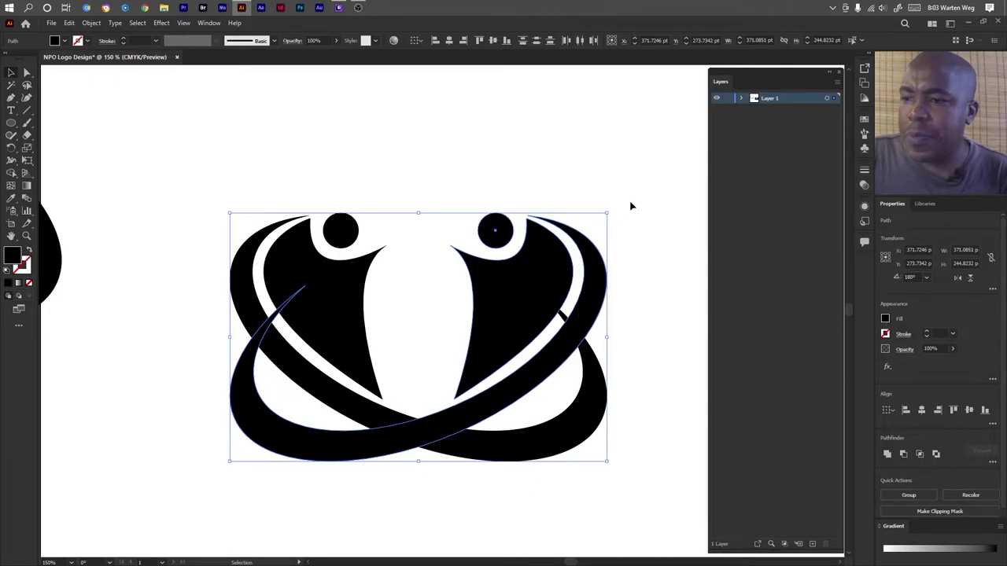
left_click_drag(640, 185, 62, 492)
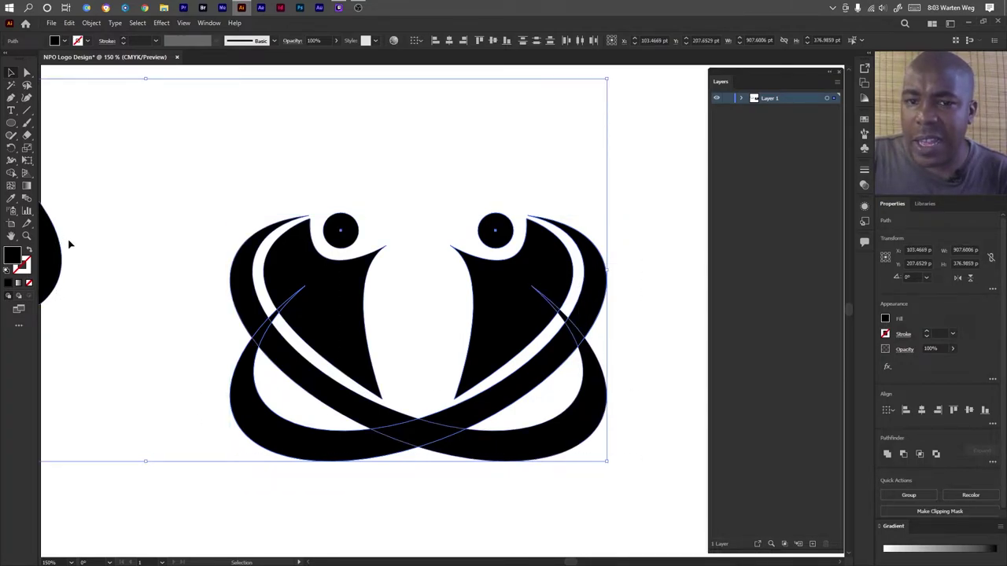
left_click(12, 175)
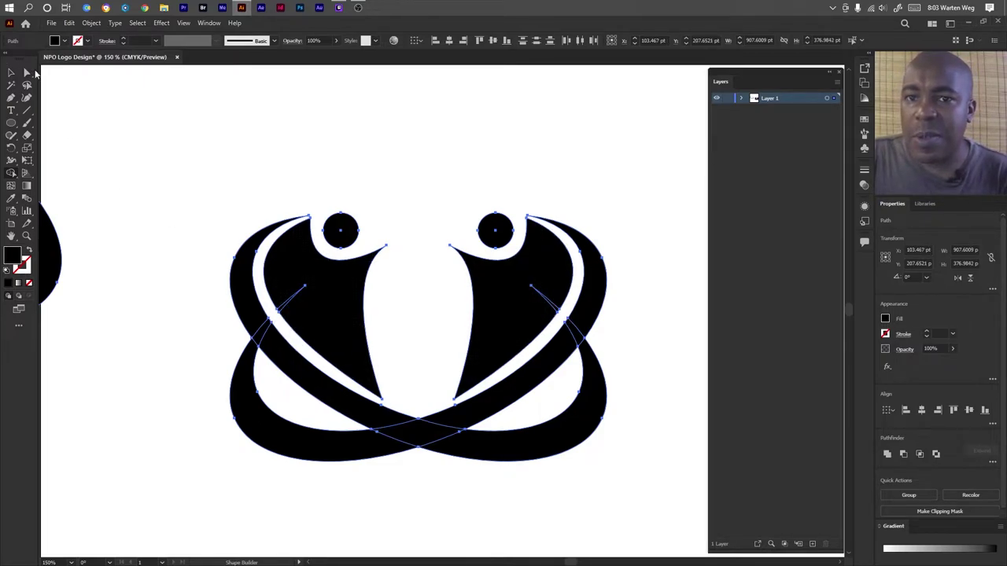
Expand Layer 1 and delete the small stray path on the right figure.
left_click(28, 72)
left_click(292, 301)
left_click(380, 294)
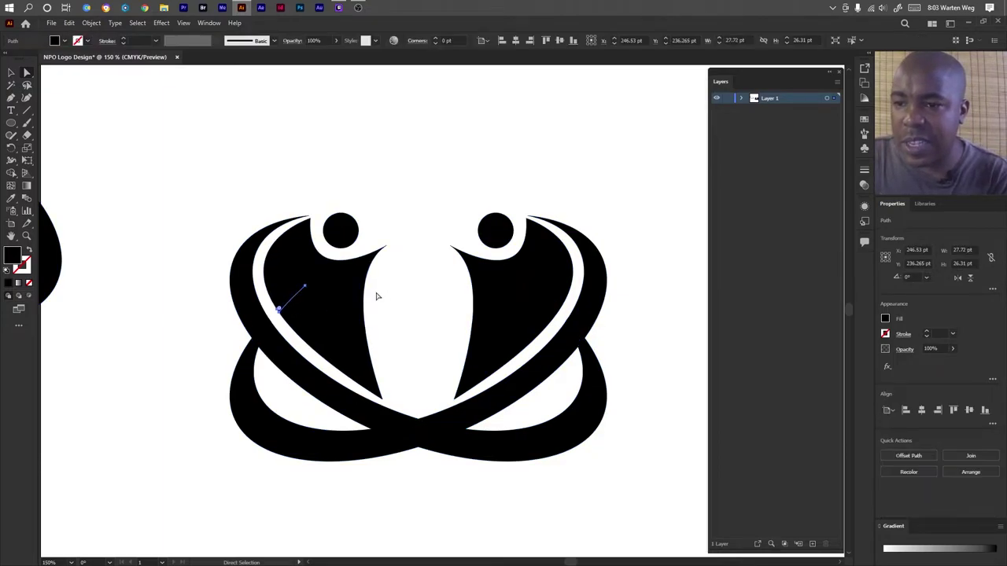
left_click(543, 314)
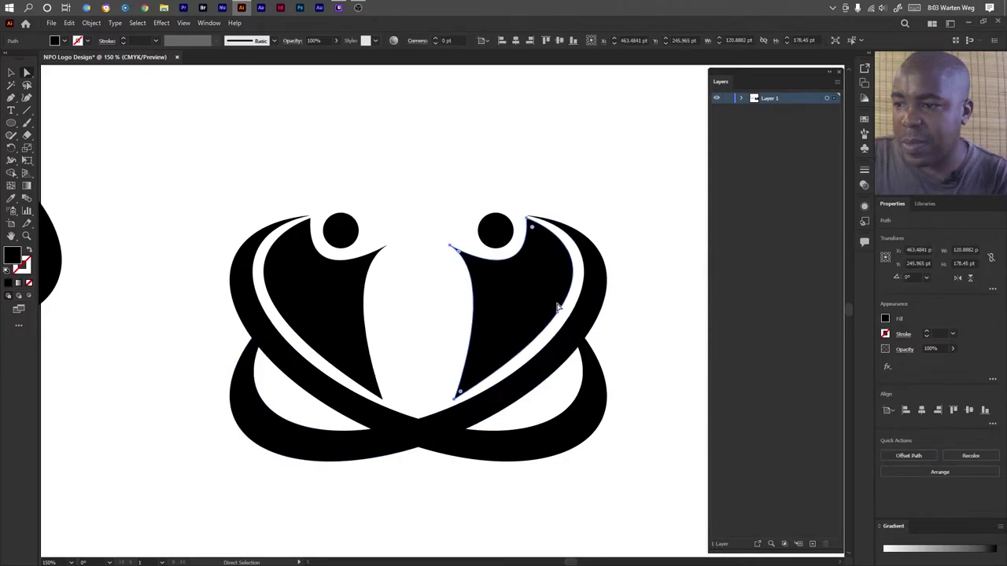
left_click(740, 98)
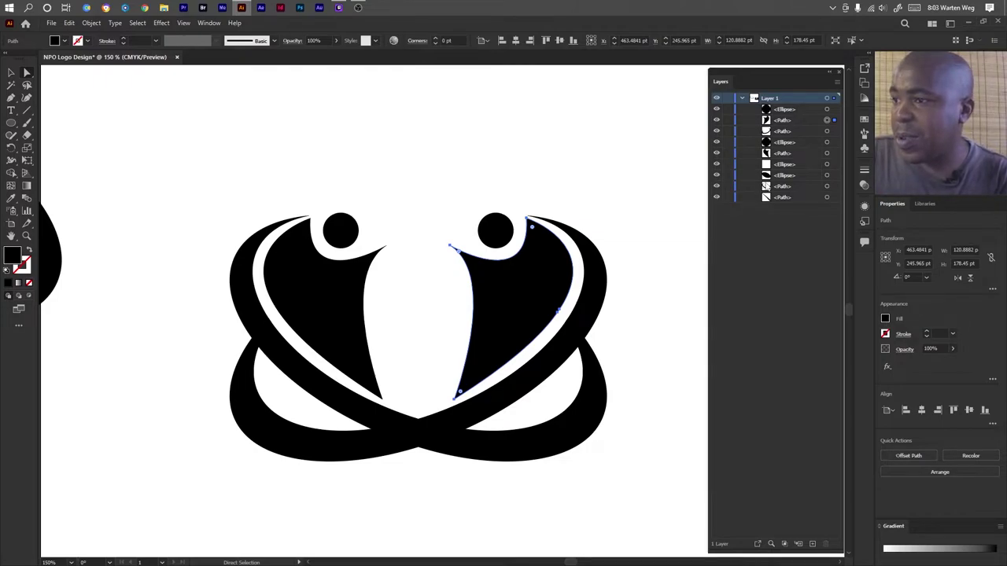
left_click(795, 164)
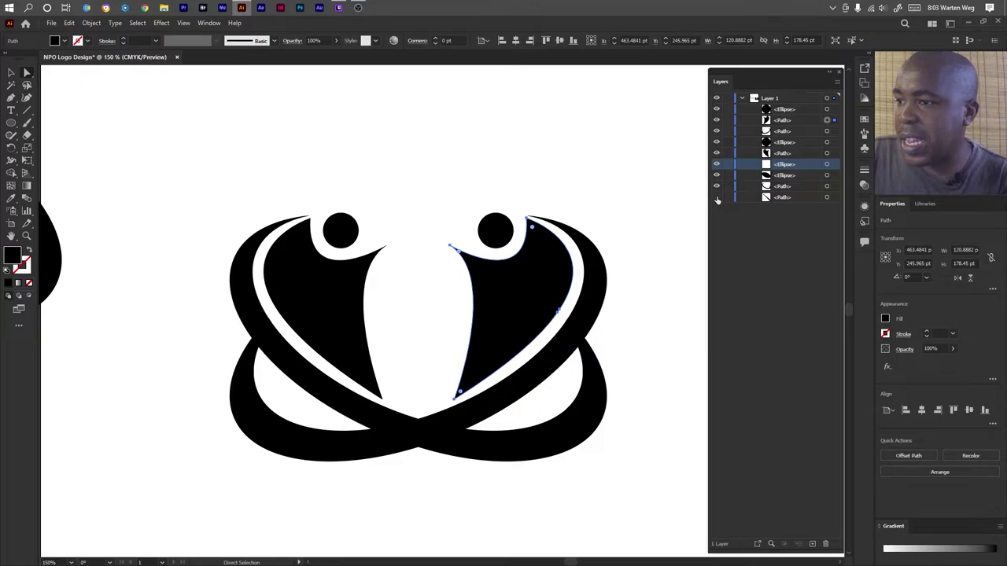
left_click(830, 198)
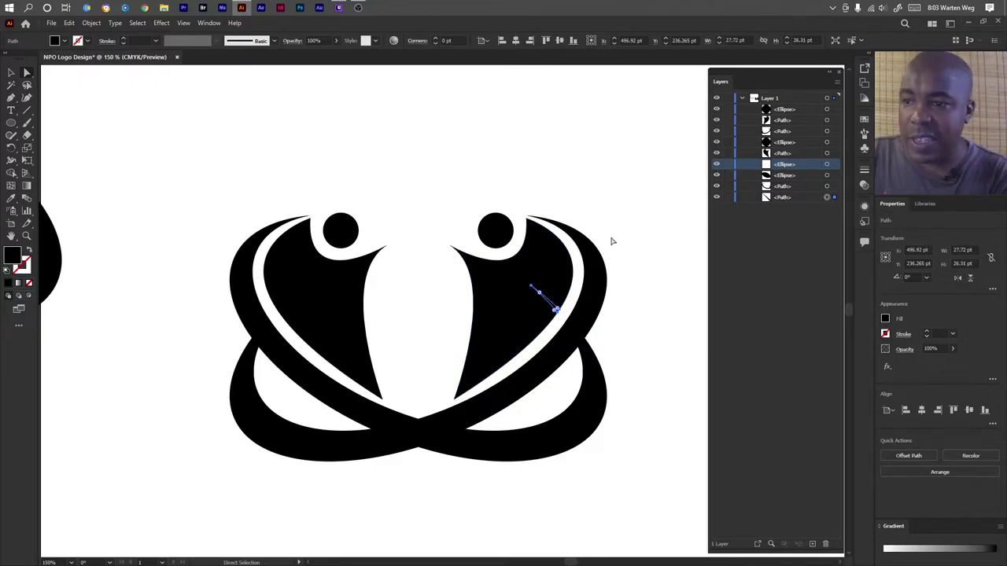
key("Delete")
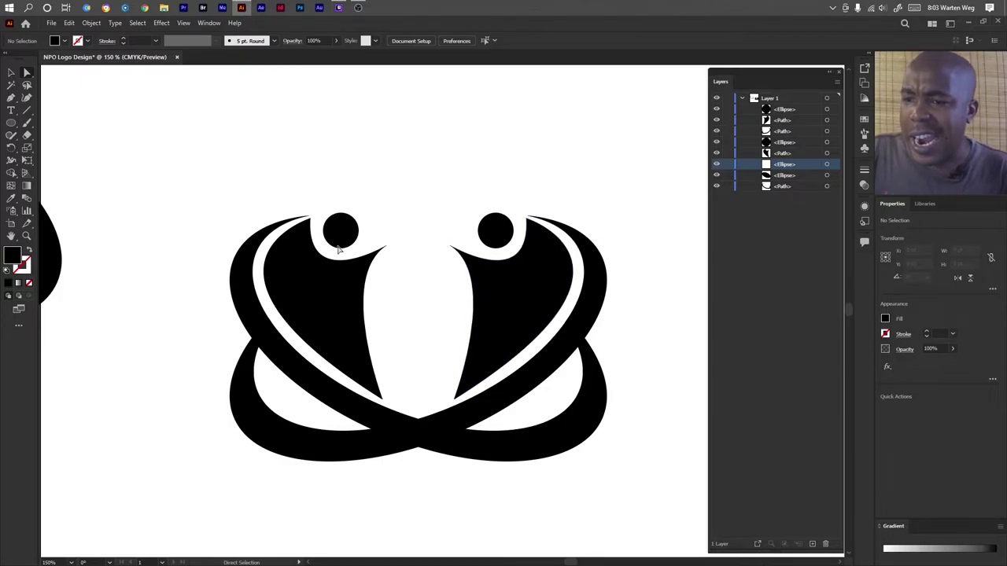
left_click(341, 293)
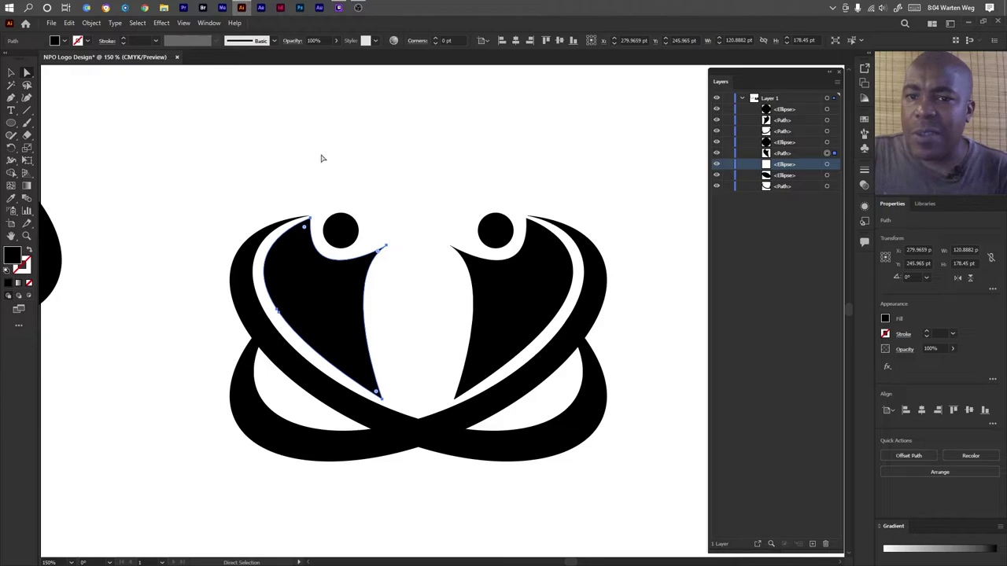
Fill the left figure's body with teal #216e89.
double_click(12, 255)
left_click(730, 252)
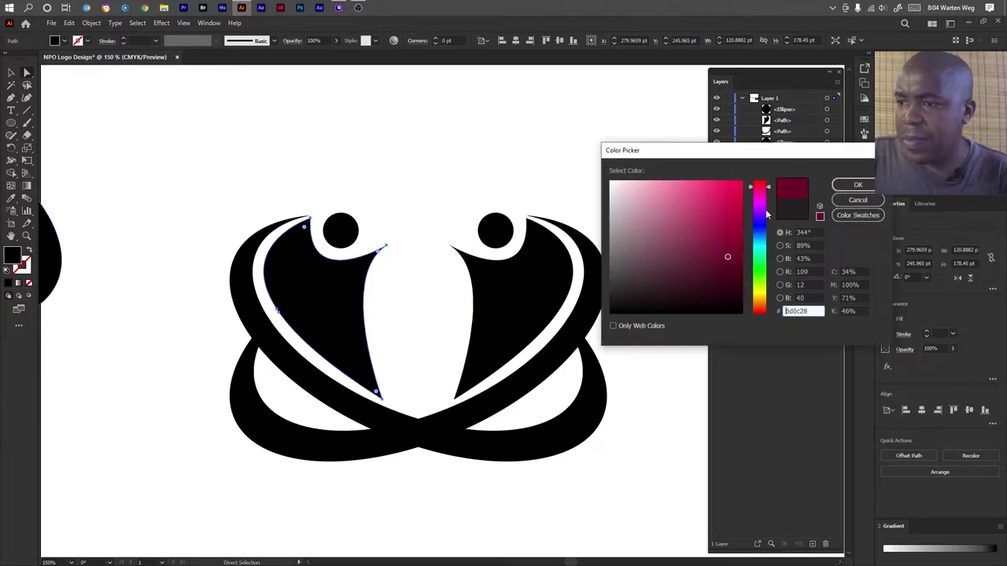
left_click(854, 185)
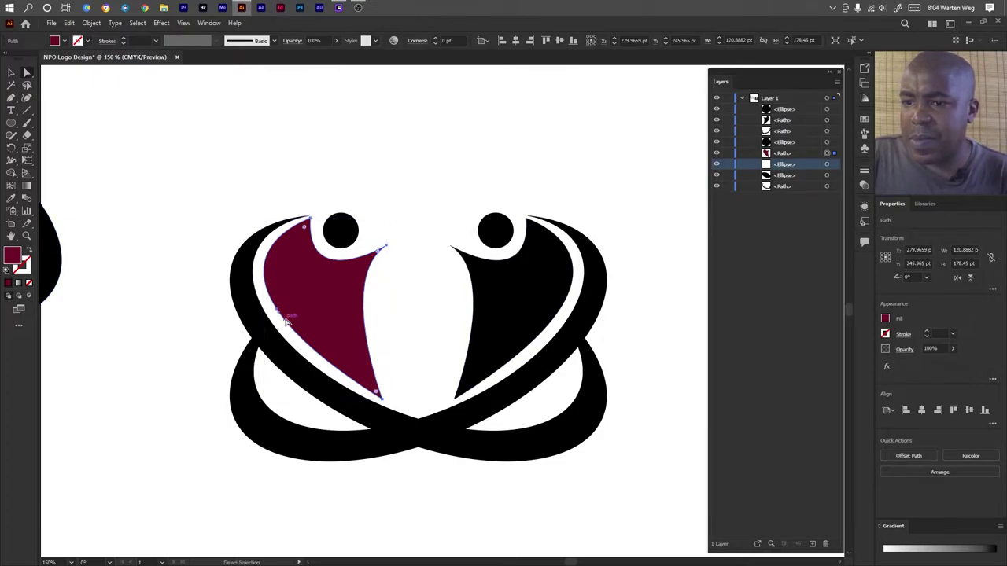
double_click(12, 257)
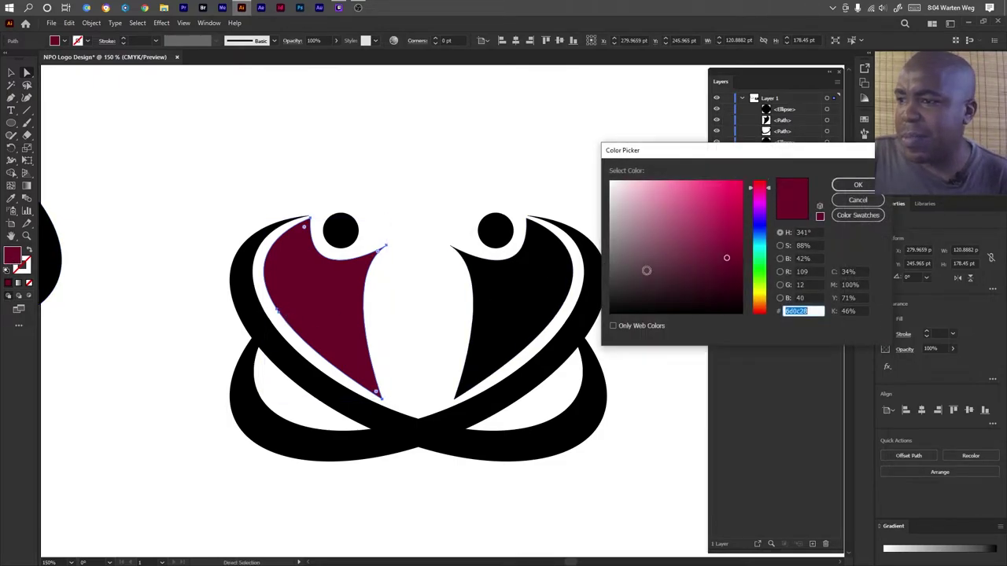
type("216e89")
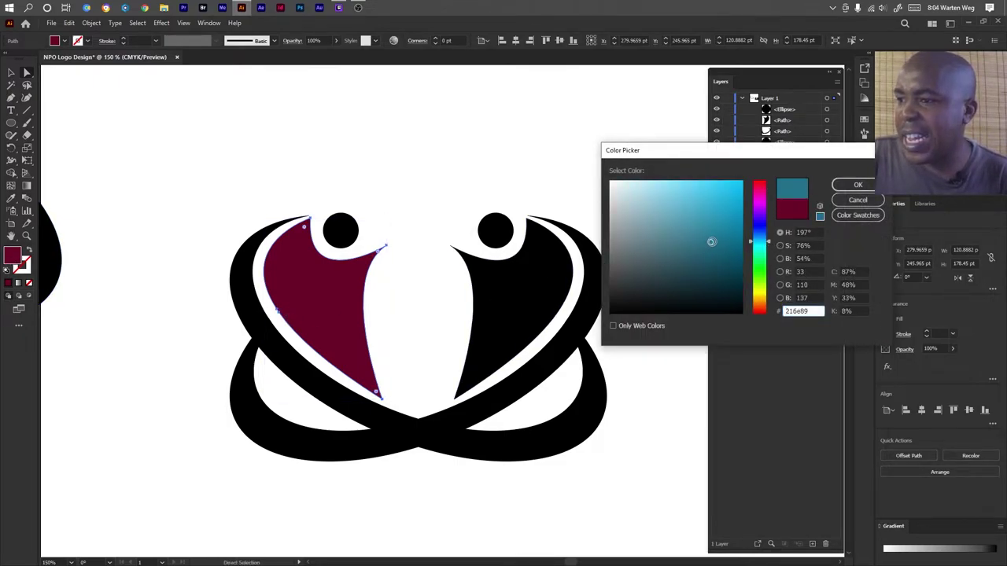
left_click(853, 184)
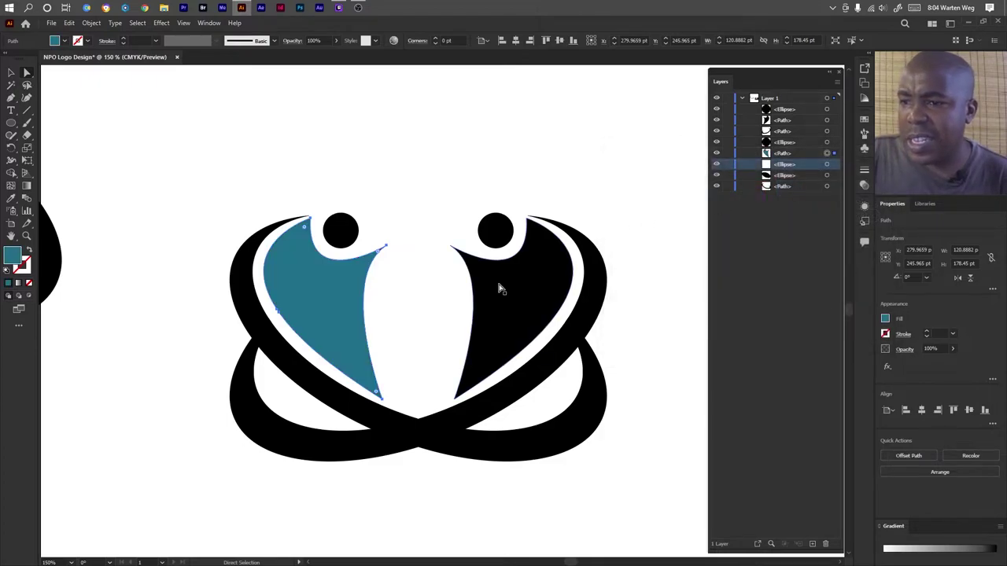
Eyedropper the teal fill onto the right figure's body.
left_click(500, 298)
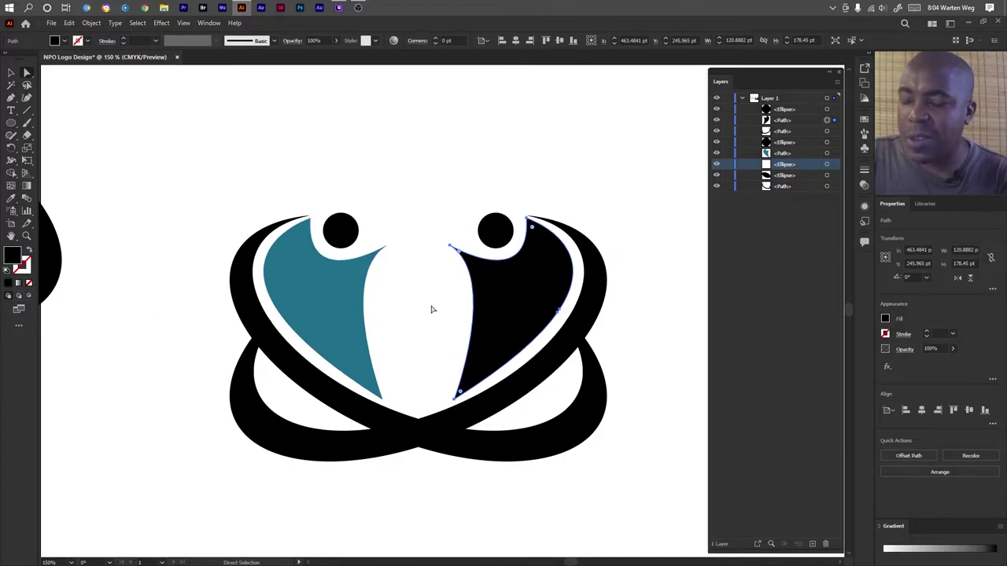
key("i")
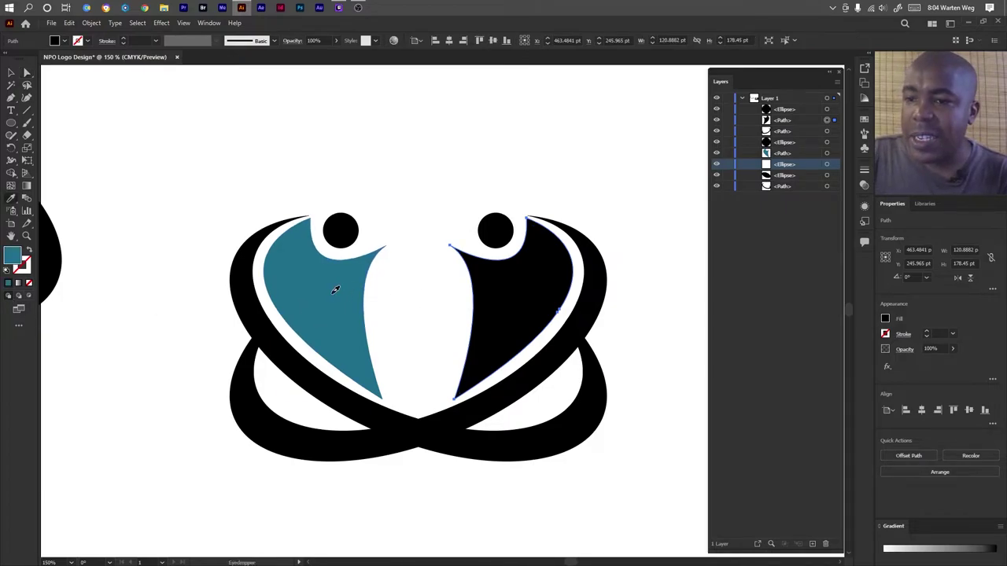
left_click(335, 290)
left_click(339, 232, "ctrl")
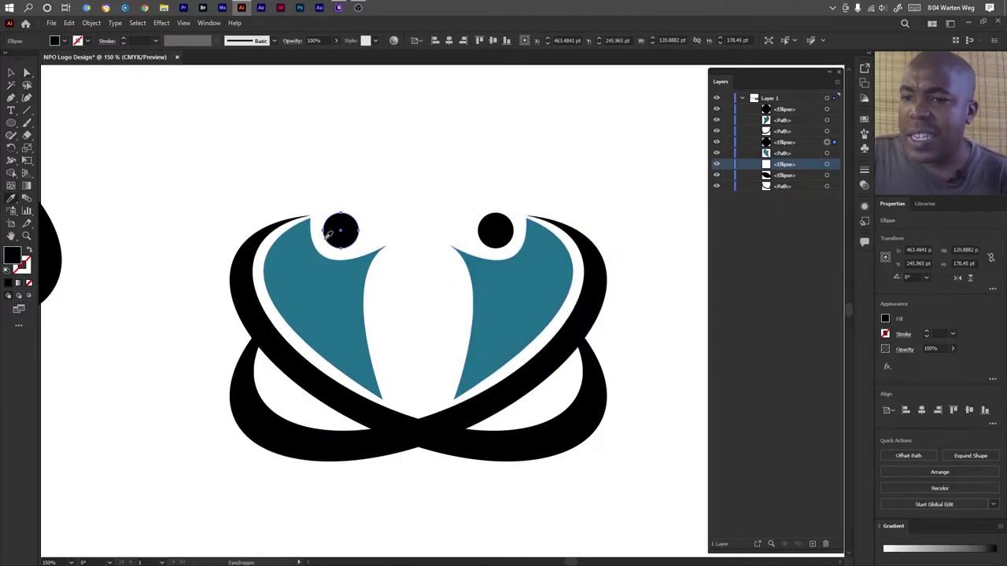
Give the left head circle a brown fill (5e4615).
double_click(12, 255)
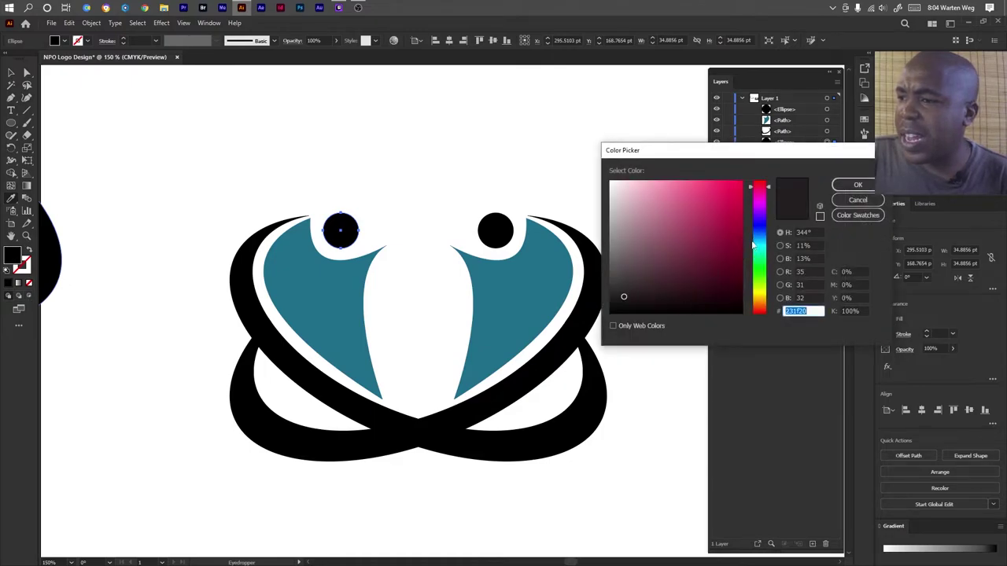
left_click_drag(760, 264, 760, 198)
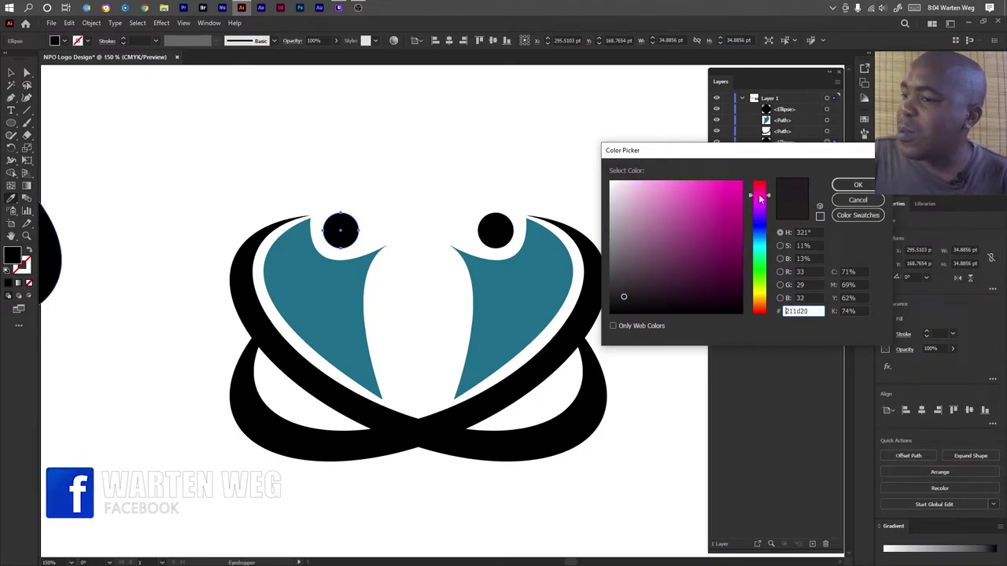
left_click(763, 270)
left_click(696, 250)
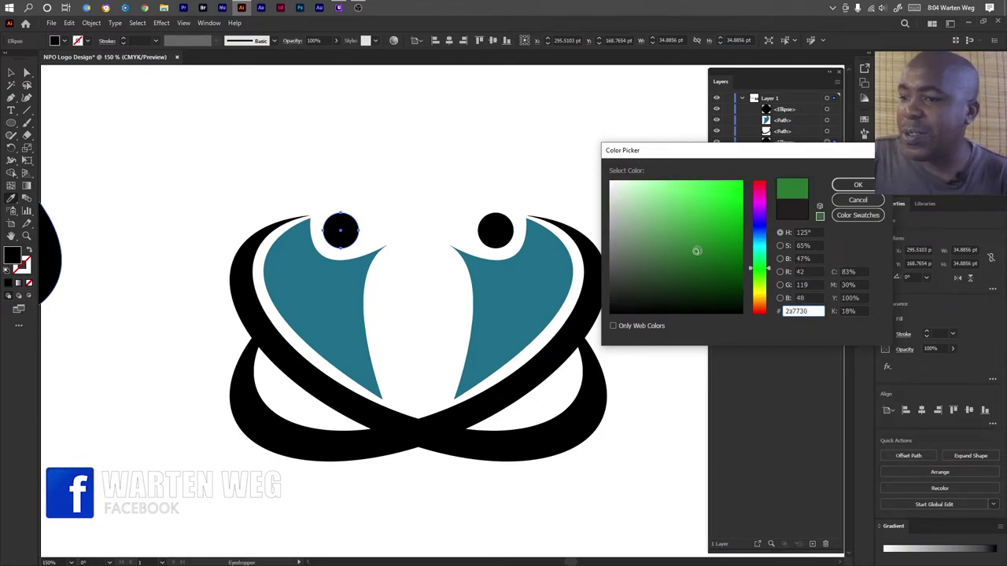
left_click(763, 288)
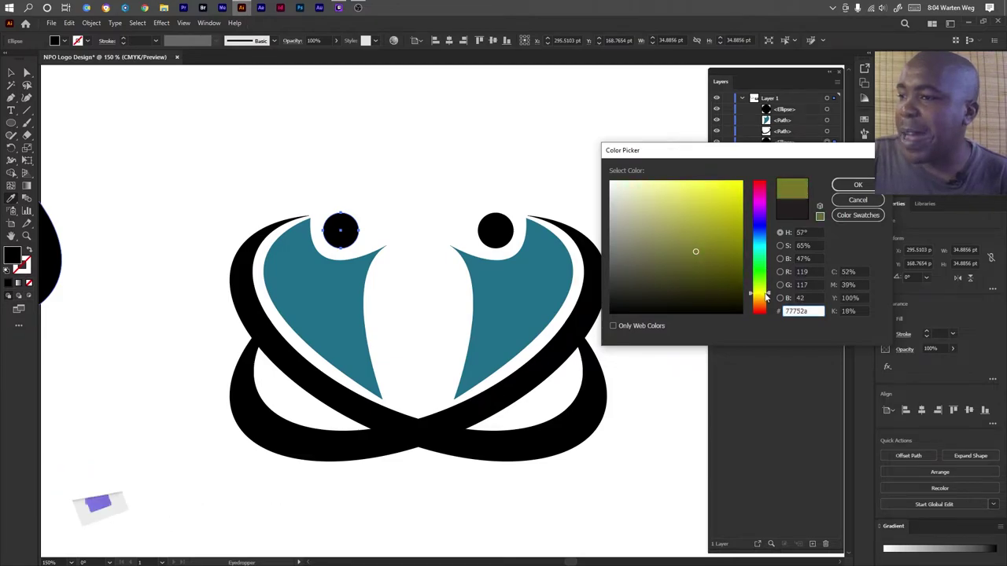
left_click_drag(763, 289, 764, 300)
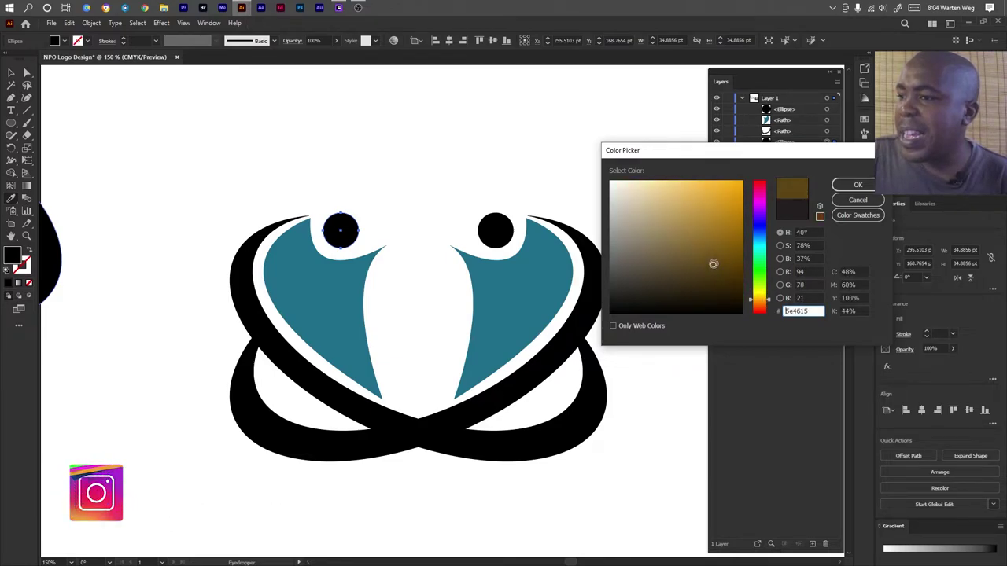
left_click(858, 185)
Apply the same brown to the right head circle.
left_click(495, 230, "ctrl")
left_click(351, 233)
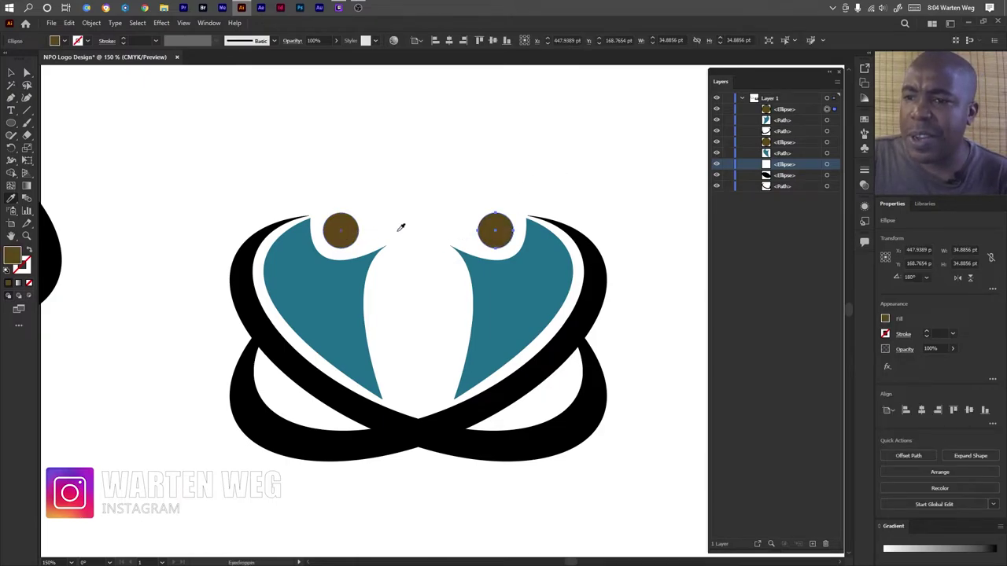
left_click(523, 172, "ctrl")
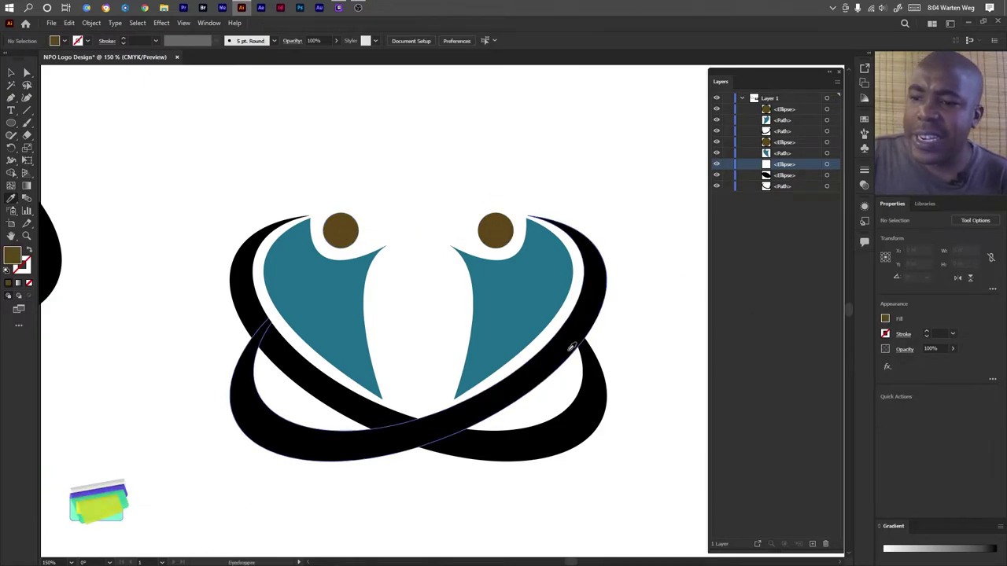
Fill one swoosh with a crimson shade and eyedrop that fill onto the other swoosh.
left_click(539, 386, "ctrl")
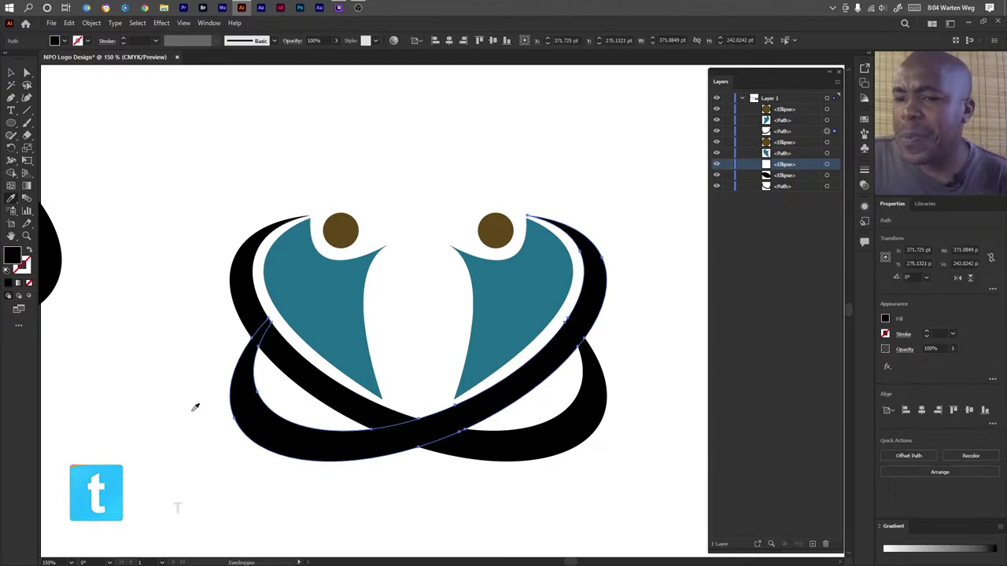
double_click(12, 254)
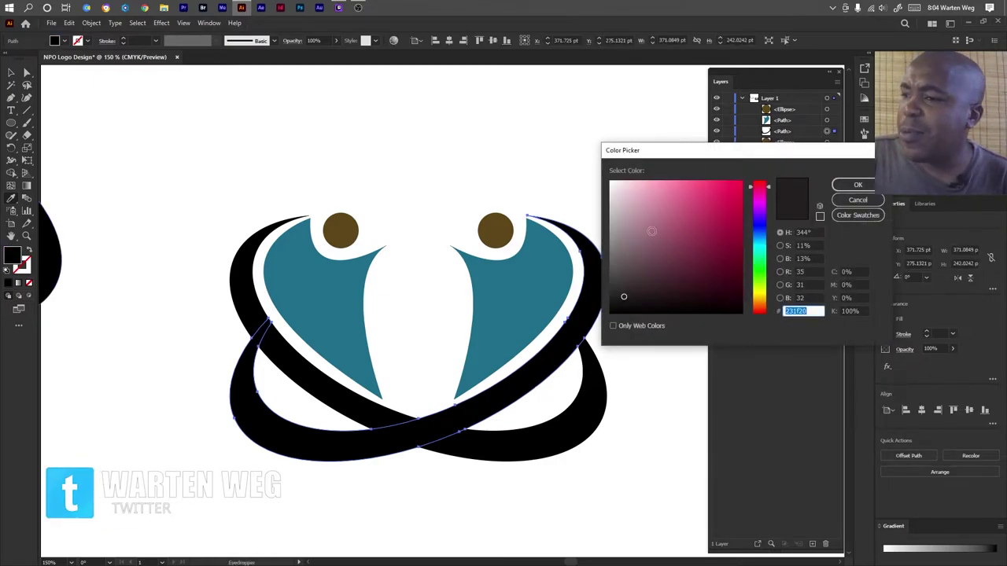
left_click(730, 216)
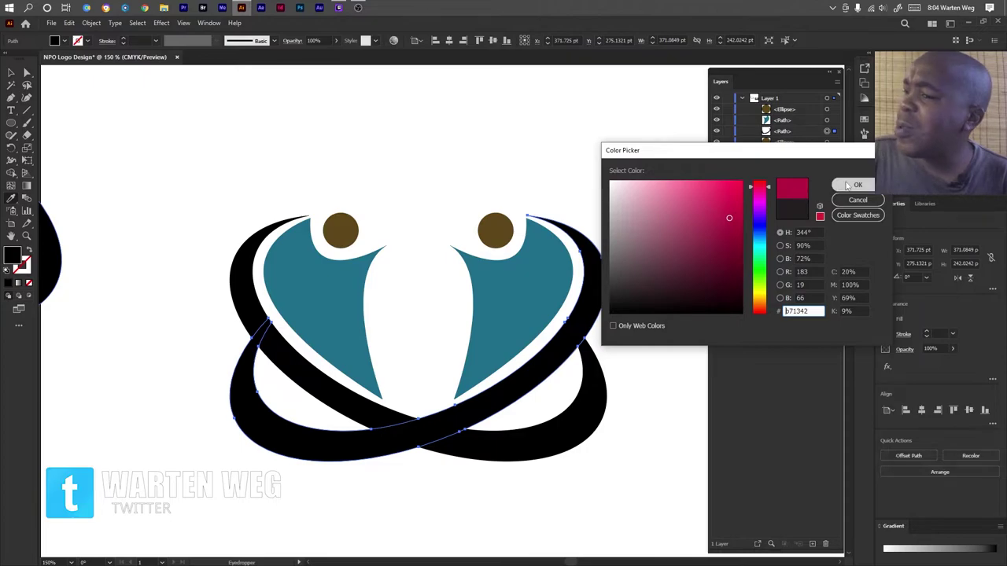
left_click(857, 185)
left_click(527, 451)
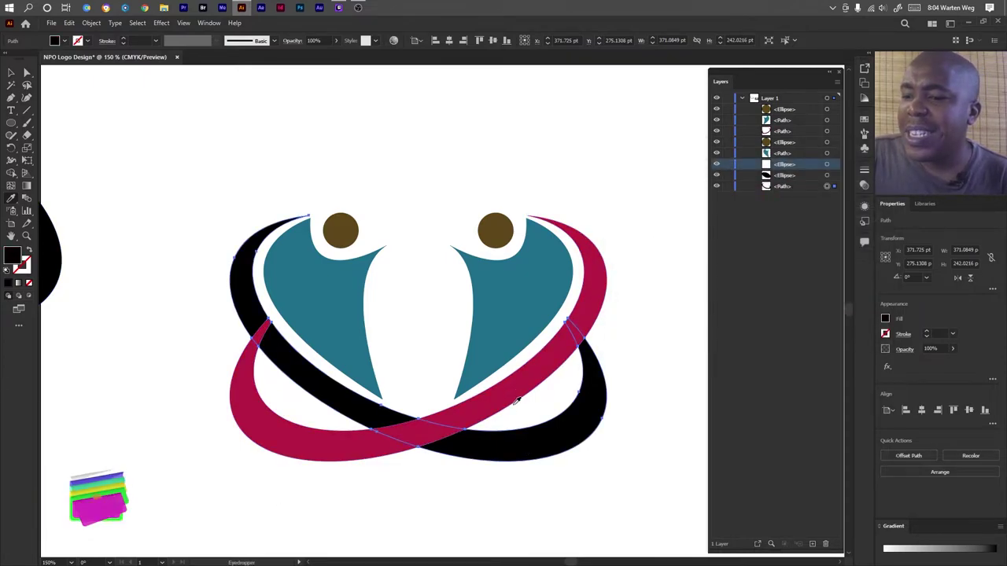
key("i")
left_click(512, 389)
key("ctrl+shift+a")
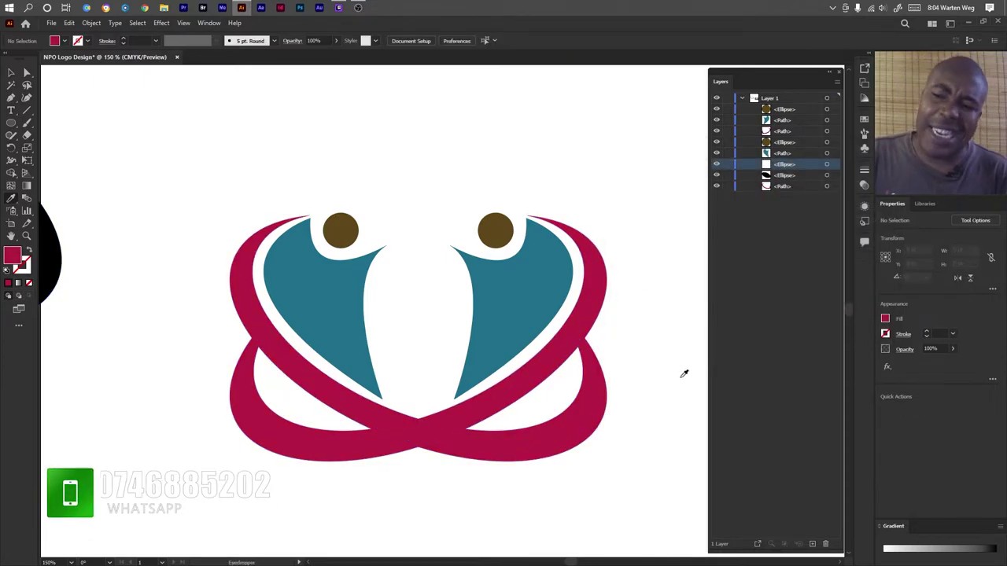
key("v")
Recolour the swoosh dark navy and copy the navy fill onto the second swoosh.
left_click(582, 436)
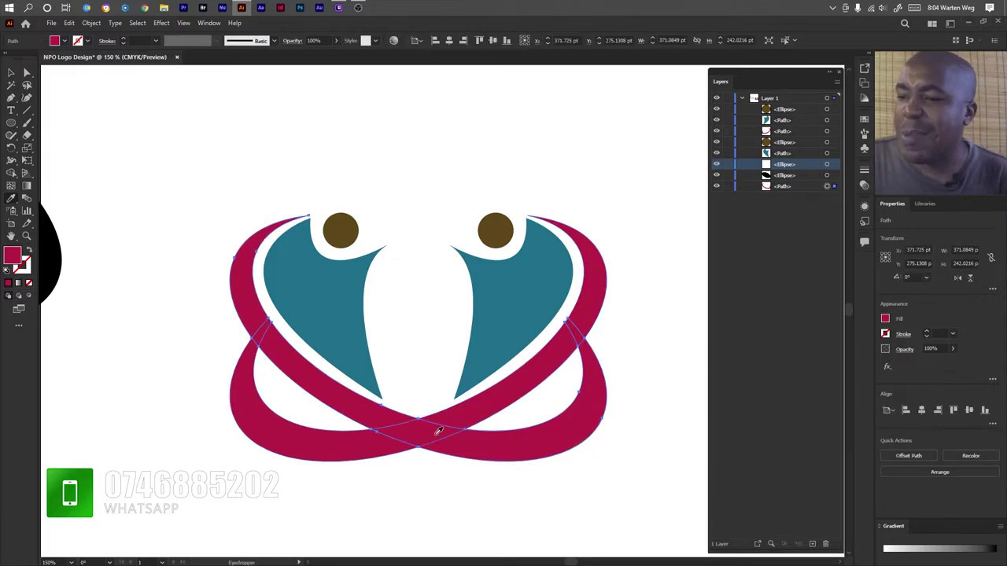
double_click(12, 254)
left_click(754, 231)
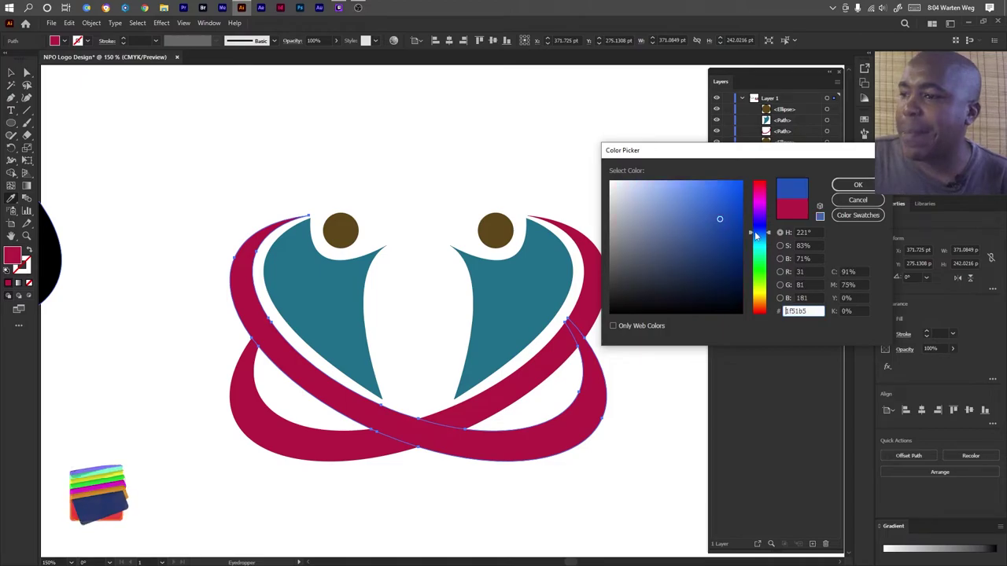
left_click(716, 274)
left_click(841, 187)
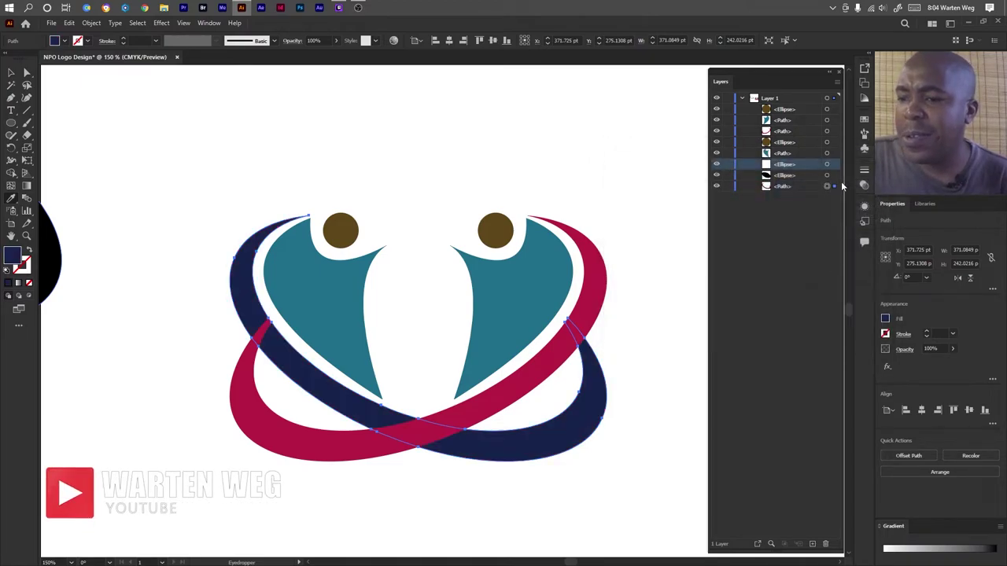
left_click(538, 366, "ctrl")
left_click(551, 427)
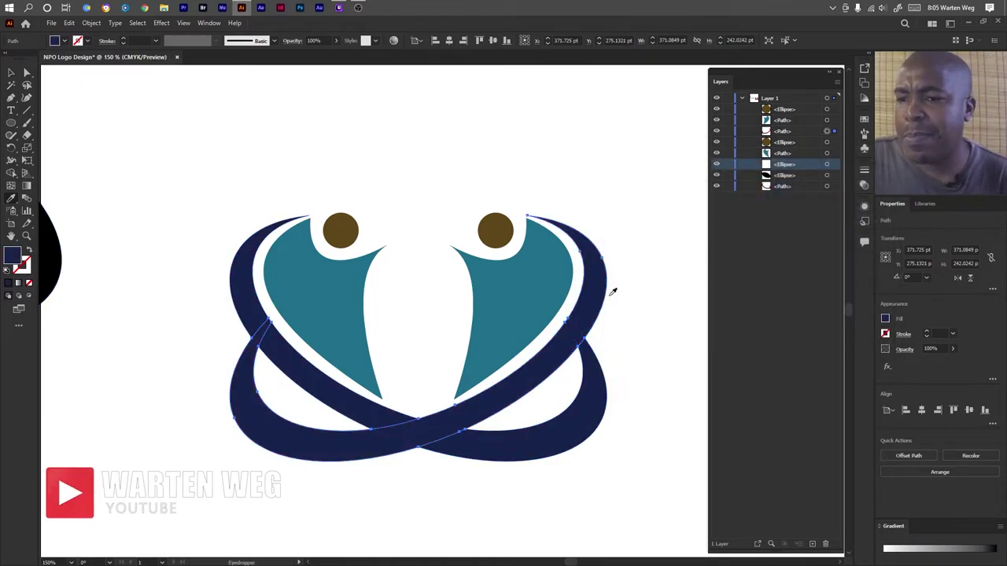
left_click(592, 195, "ctrl")
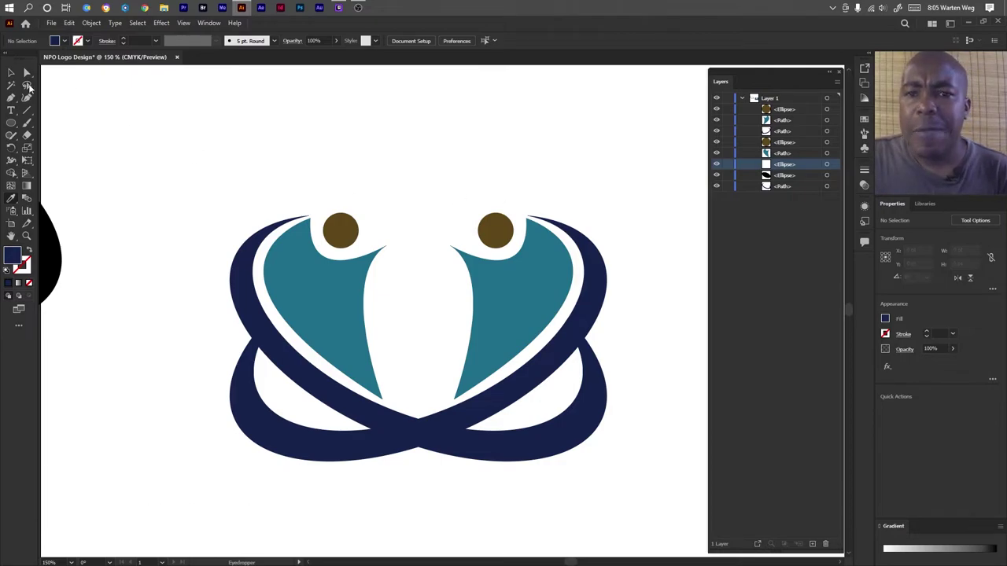
scroll(268, 179, "down", 3)
Delete the stray off-artboard circles, then scale up and reposition the whole logo.
left_click_drag(154, 234, 155, 235)
key("Delete")
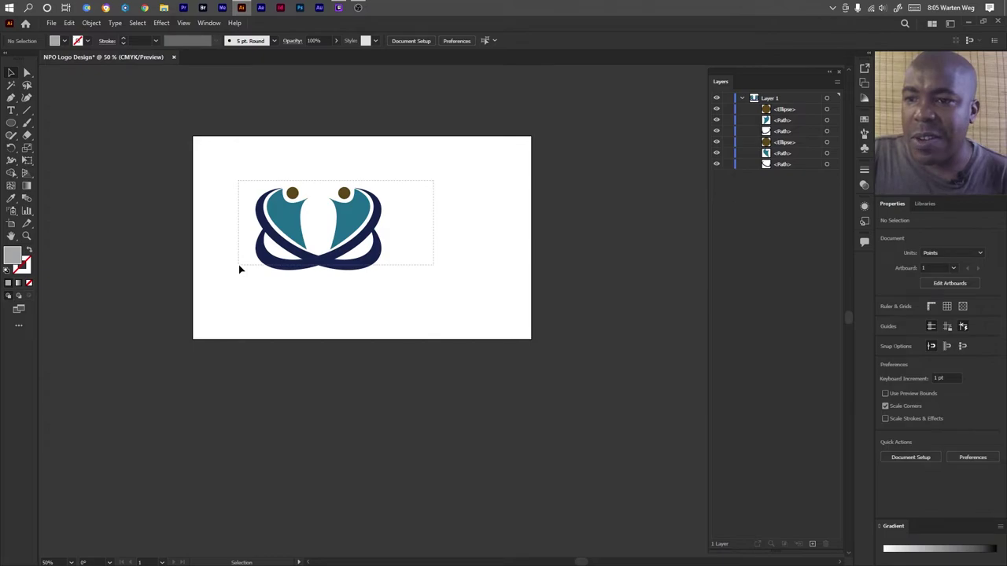
left_click_drag(240, 269, 240, 269)
left_click_drag(384, 186, 468, 152)
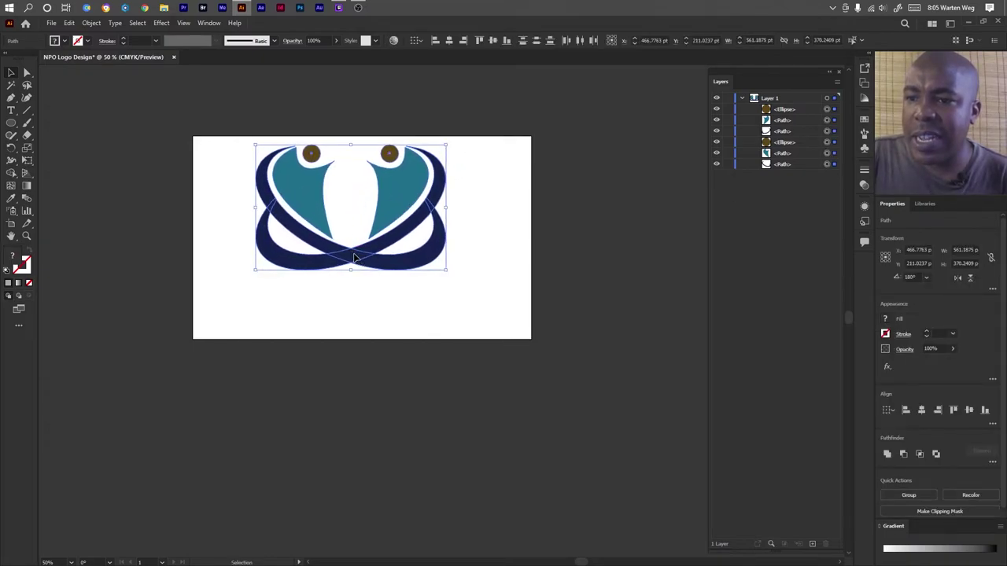
left_click_drag(356, 258, 367, 265)
Start a new text line just below the logo.
left_click(336, 318)
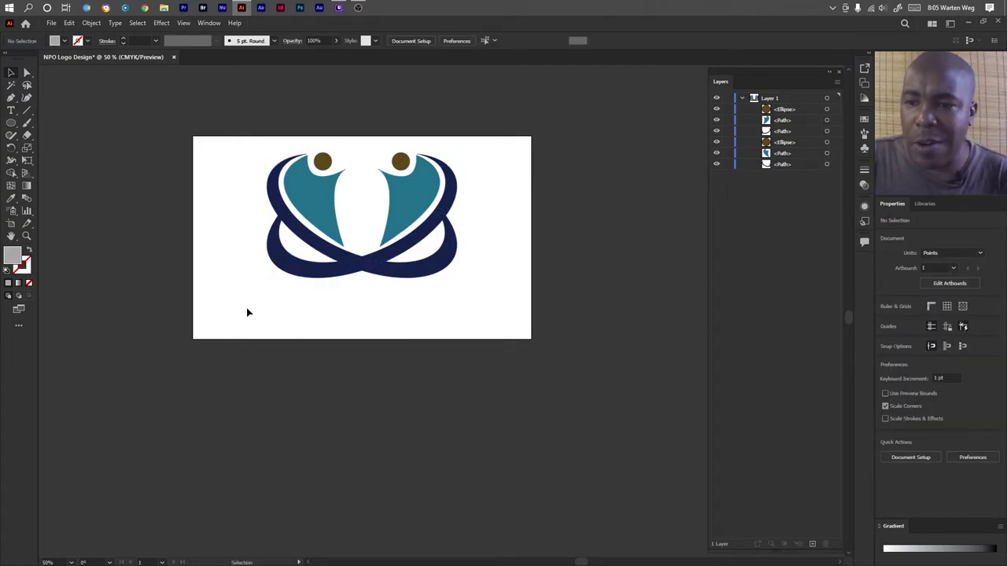
key("t")
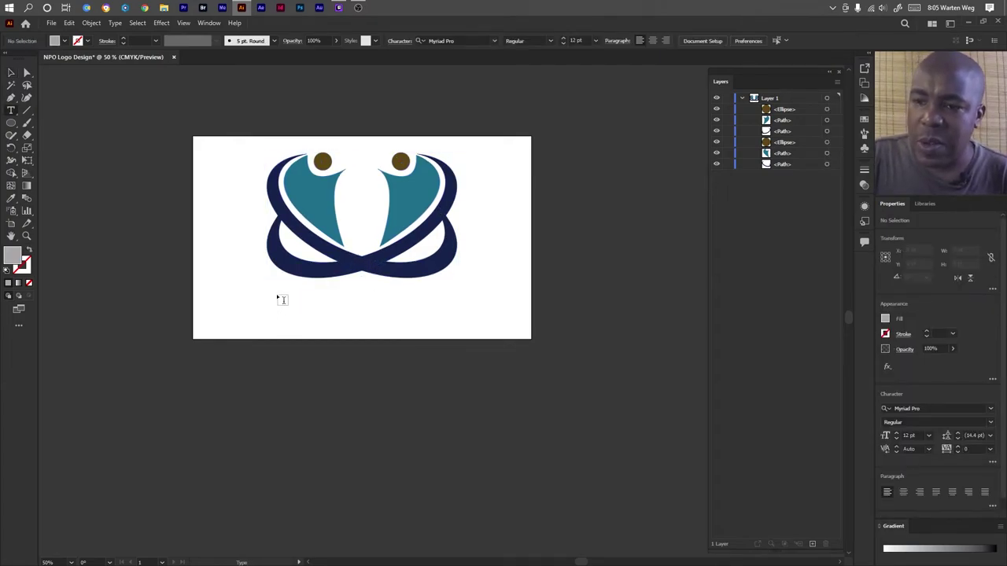
left_click(282, 299)
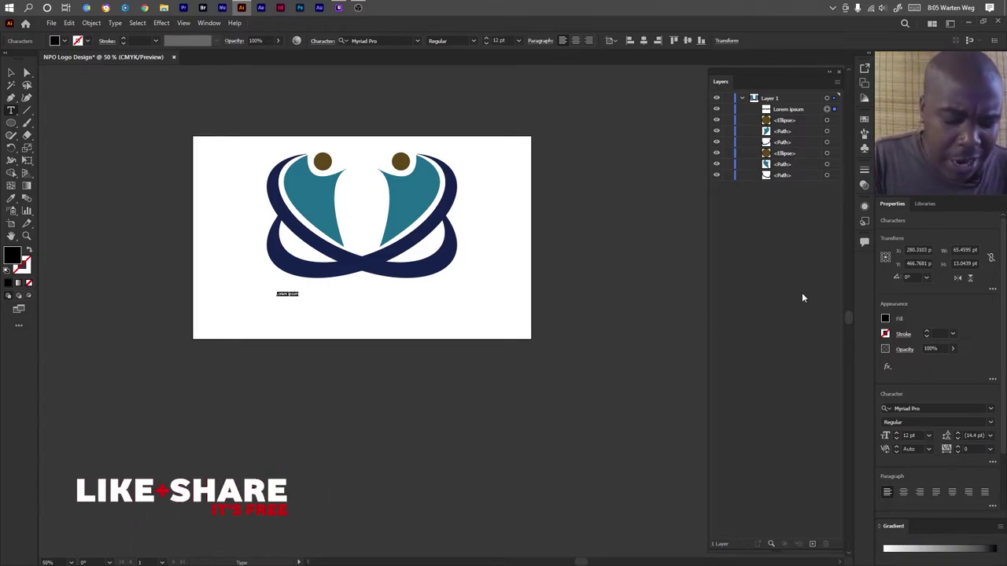
Type the Espere Camino title and enlarge it below the logo.
type("Espe")
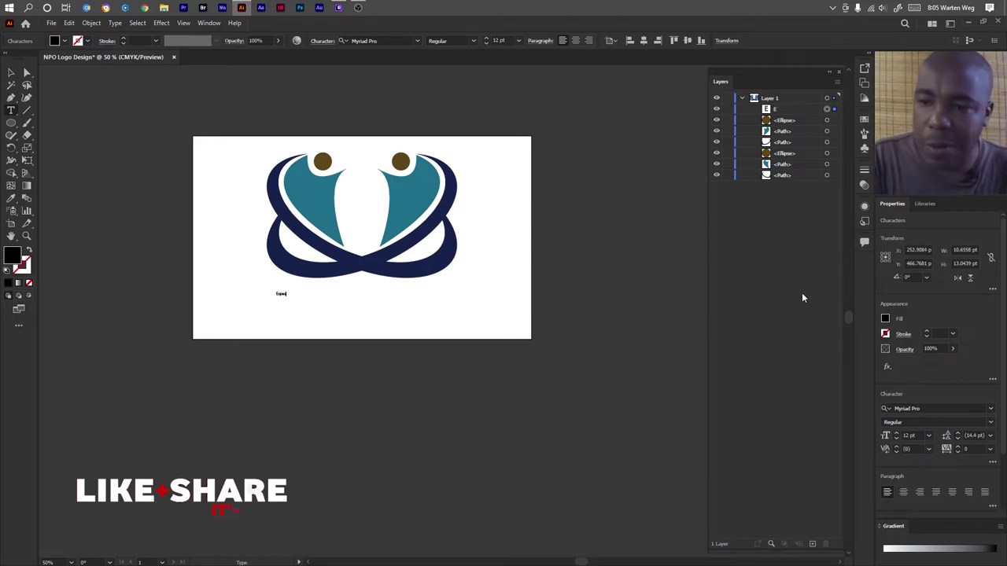
type(" Centr")
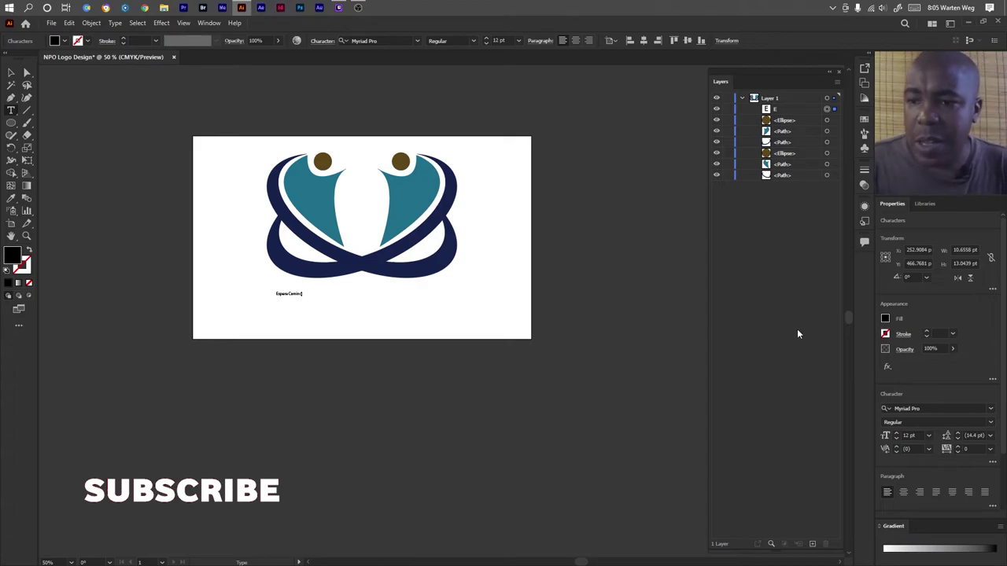
type("ter")
key("Escape")
left_click_drag(306, 298, 461, 343)
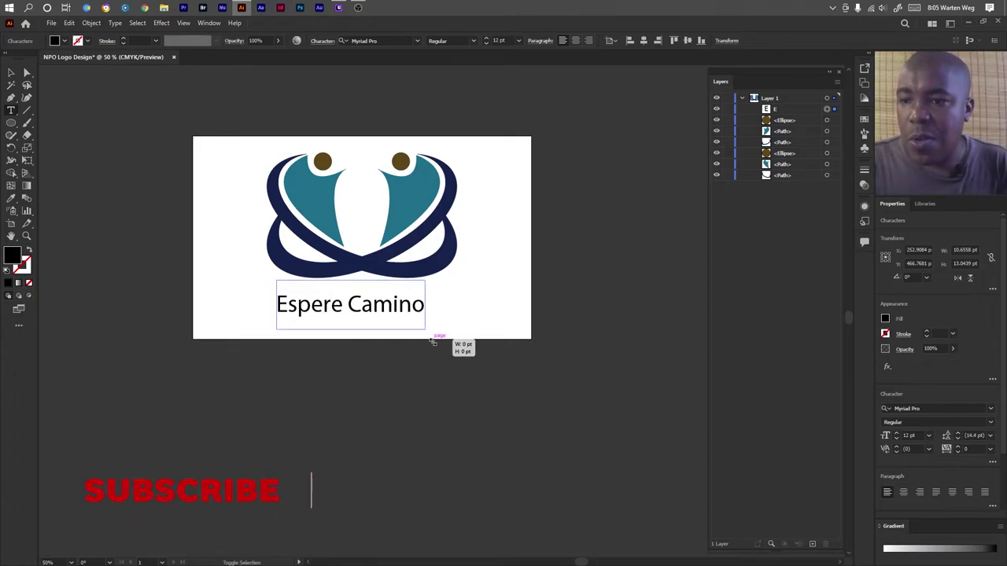
left_click(468, 343)
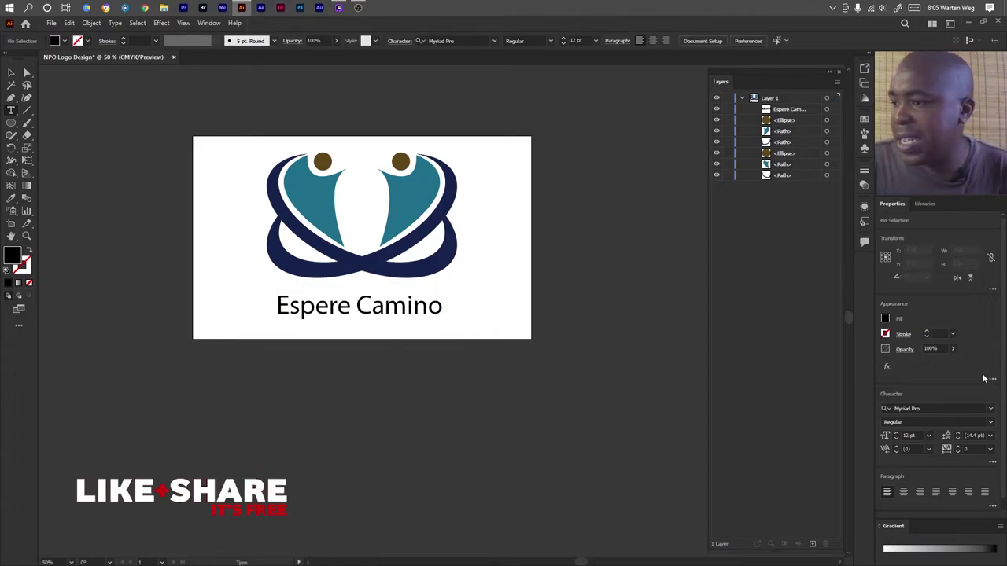
Set the Espere Camino title in ITC Avant Garde Gothic LT Bold.
left_click(991, 409)
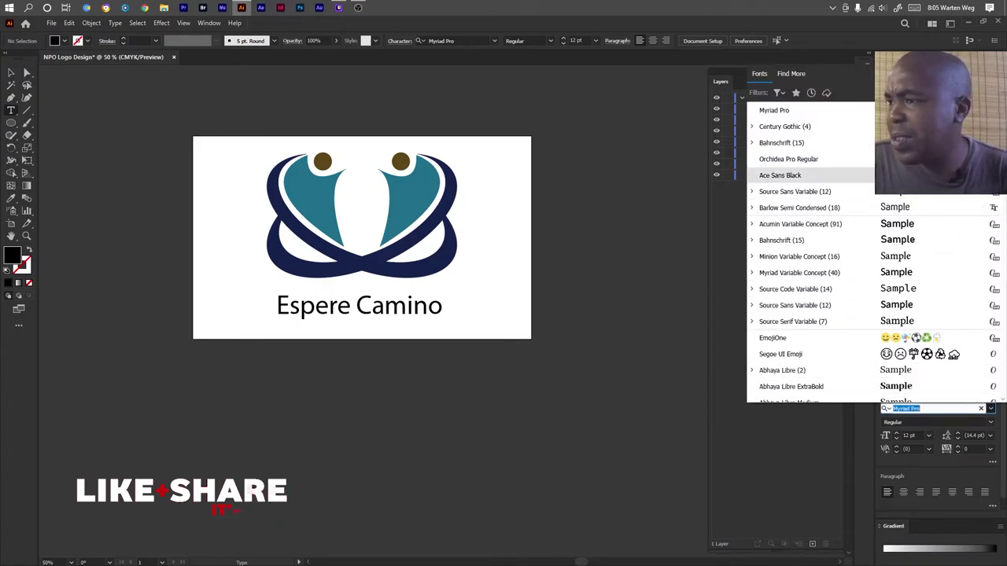
scroll(819, 284, "up", 1)
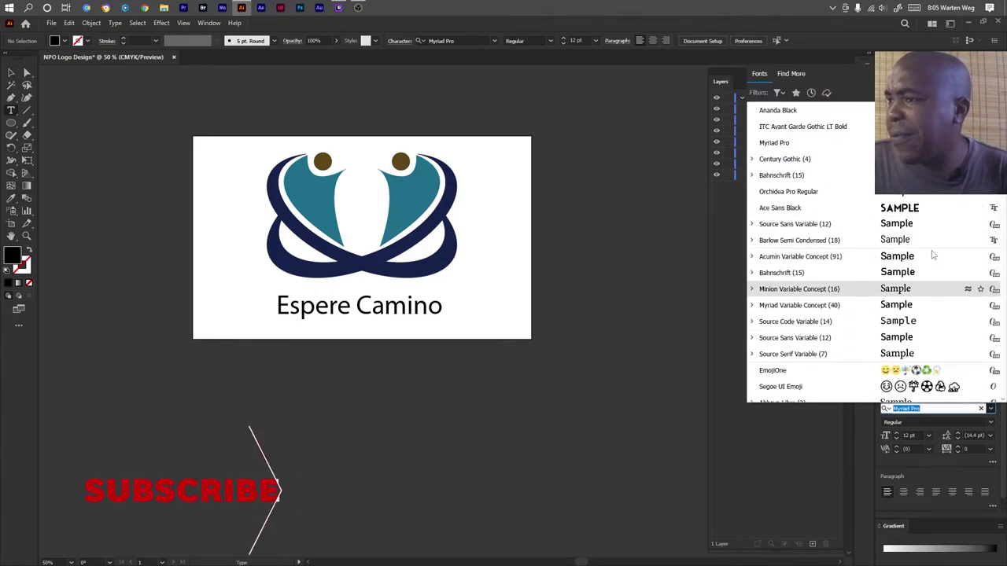
left_click(803, 127)
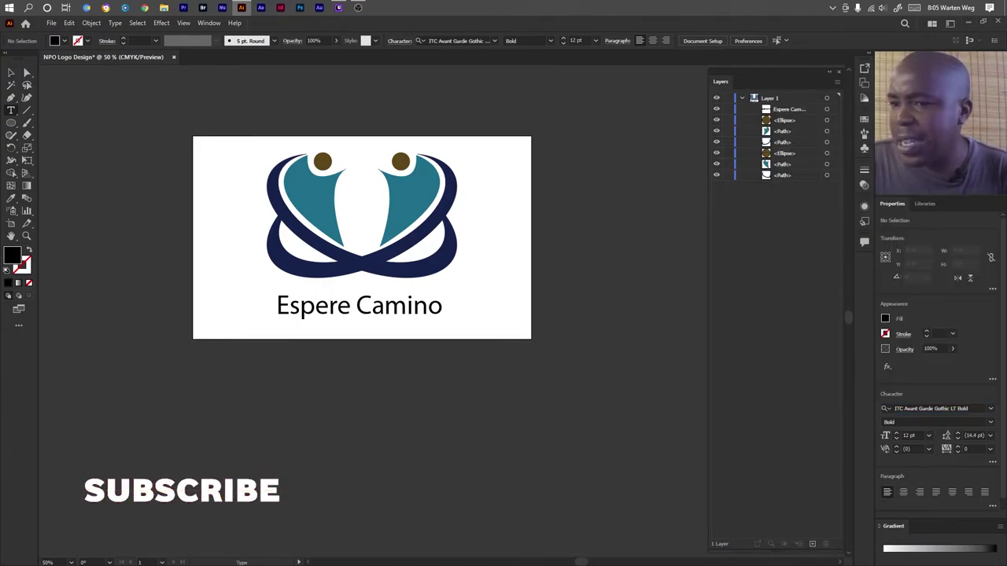
left_click(450, 315)
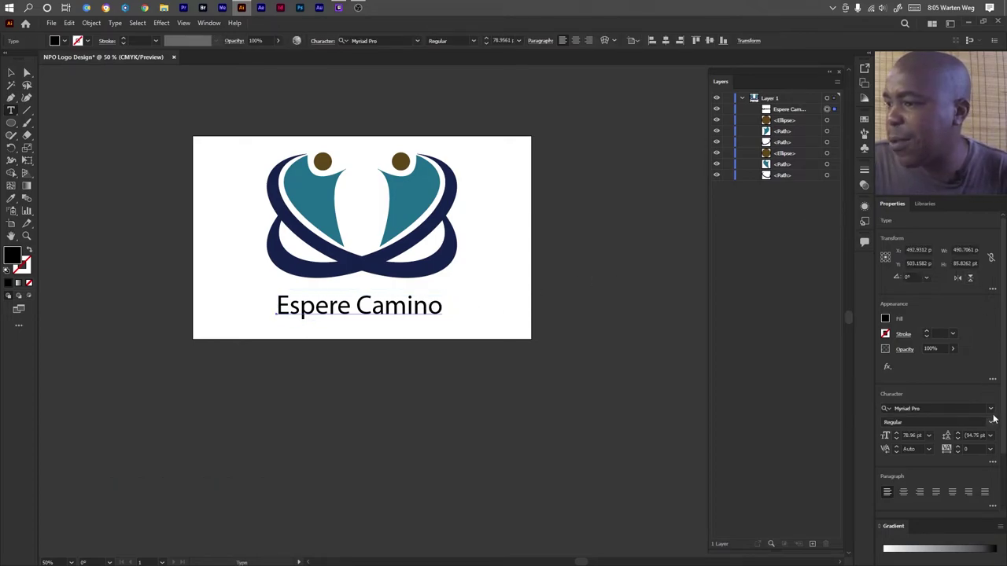
left_click(990, 409)
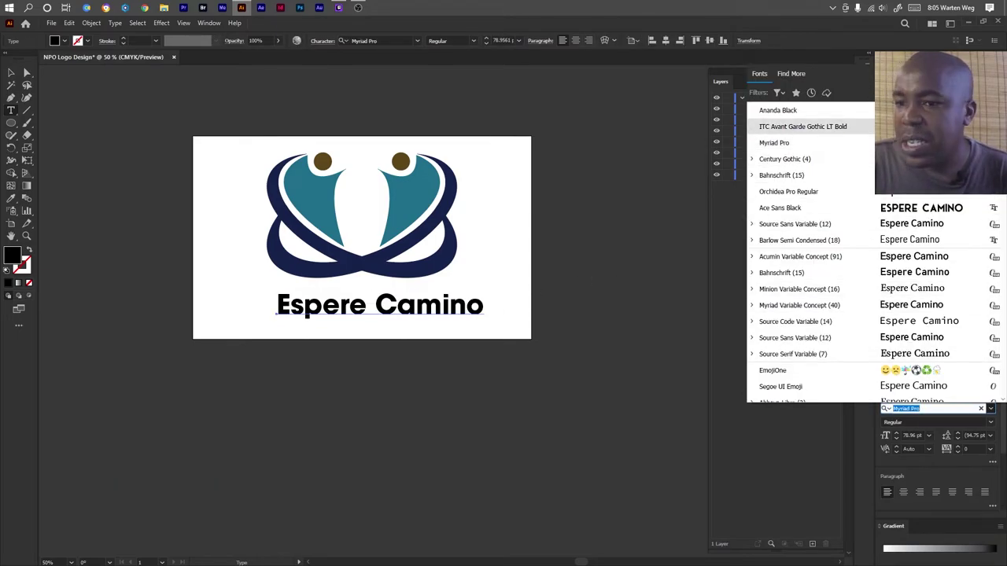
left_click(802, 127)
left_click(11, 73)
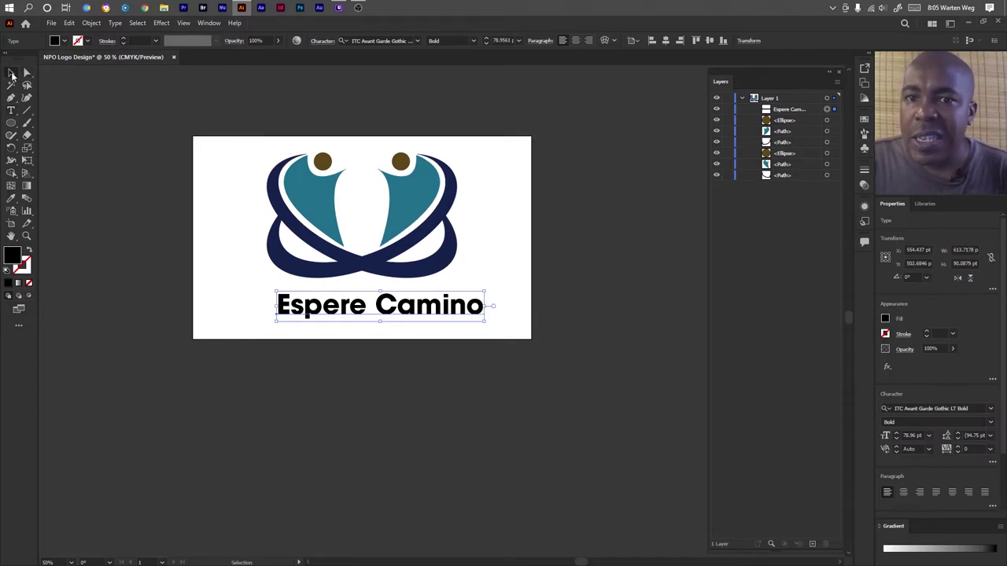
left_click_drag(471, 151, 299, 229)
Group the mark's shapes, shrink the group to about 383 × 253 pt, and raise the title beneath it.
left_click_drag(220, 269, 220, 269)
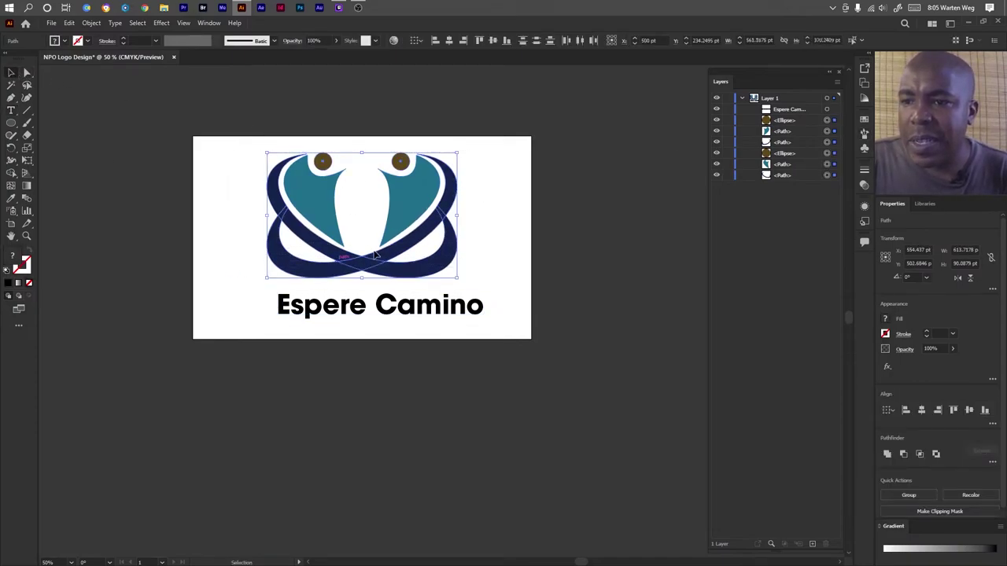
right_click(417, 206)
left_click(457, 269)
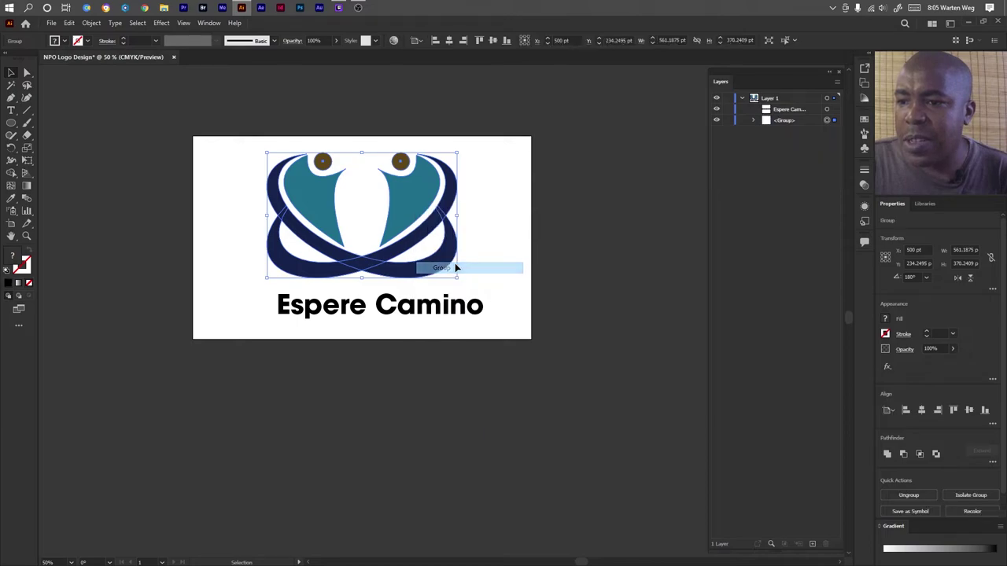
left_click_drag(457, 218, 387, 224)
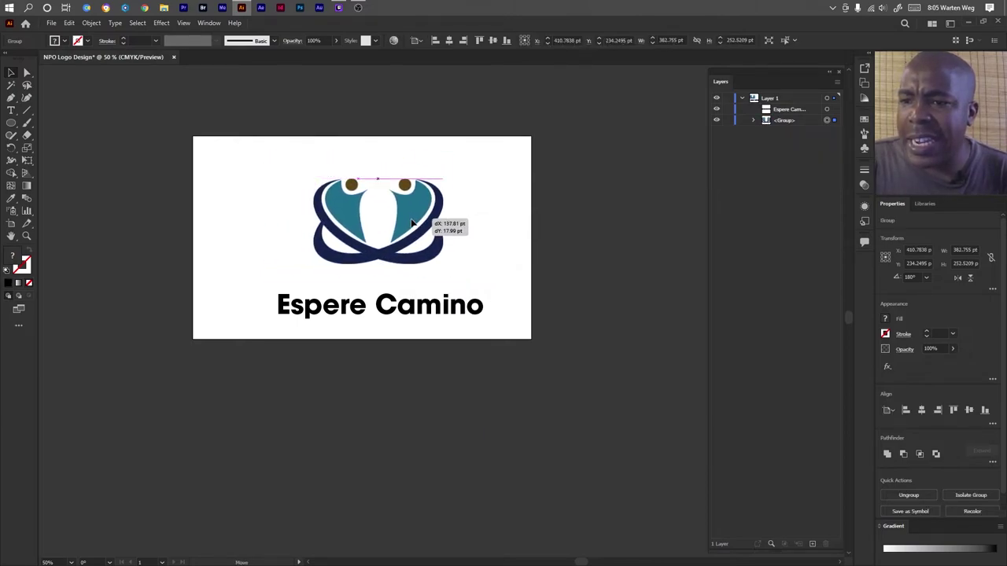
left_click_drag(387, 225, 383, 215)
left_click_drag(380, 305, 370, 264)
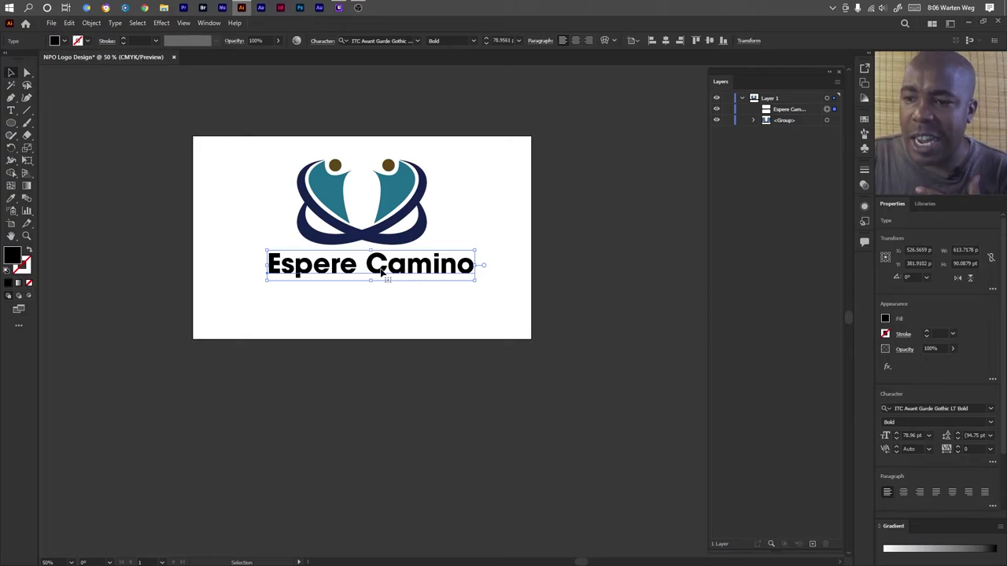
Duplicate the Espere Camino title just below it and retype the copy as 'Foundation'.
left_click_drag(371, 276, 373, 304)
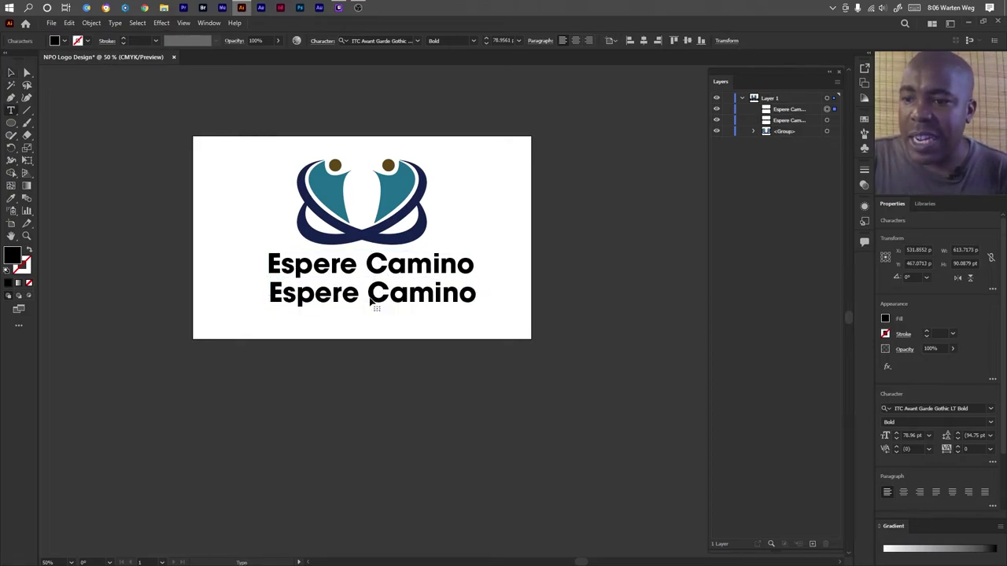
triple_click(370, 299)
type("F")
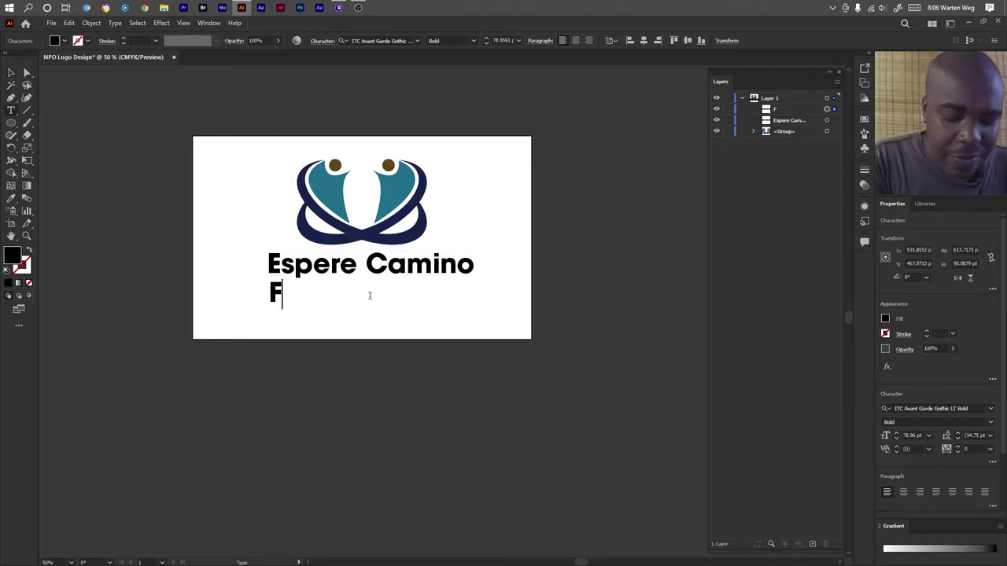
type("ound")
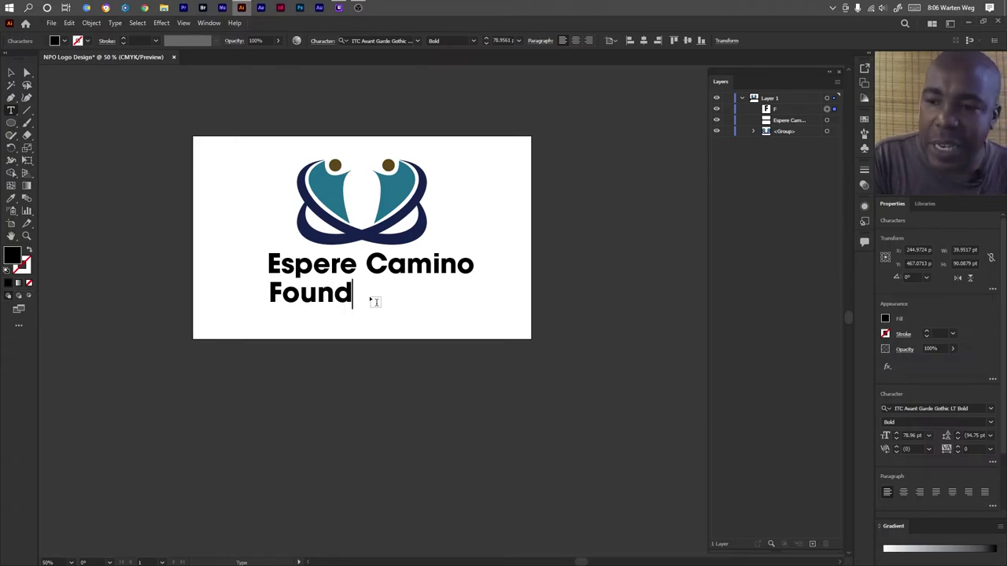
type("ation")
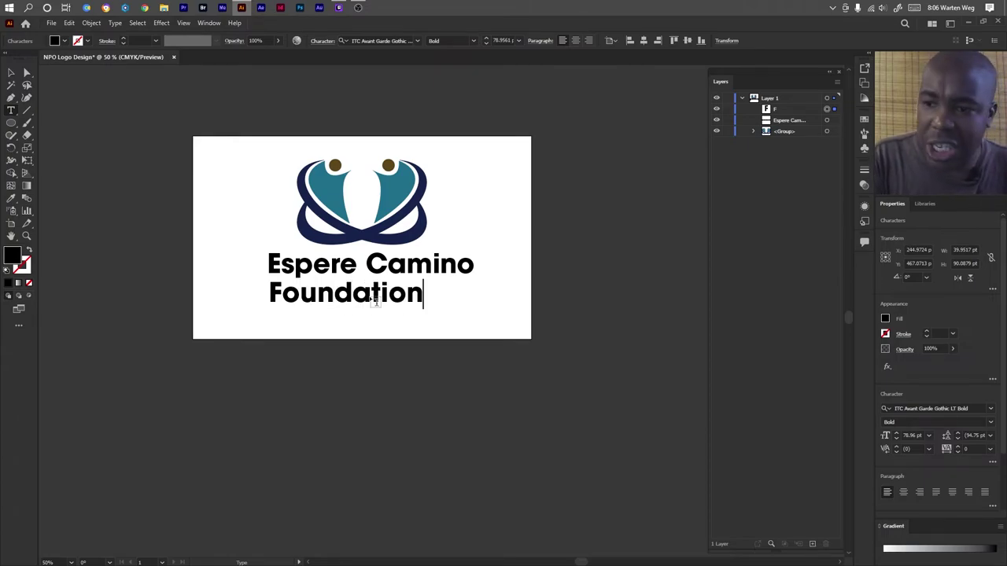
key("Return")
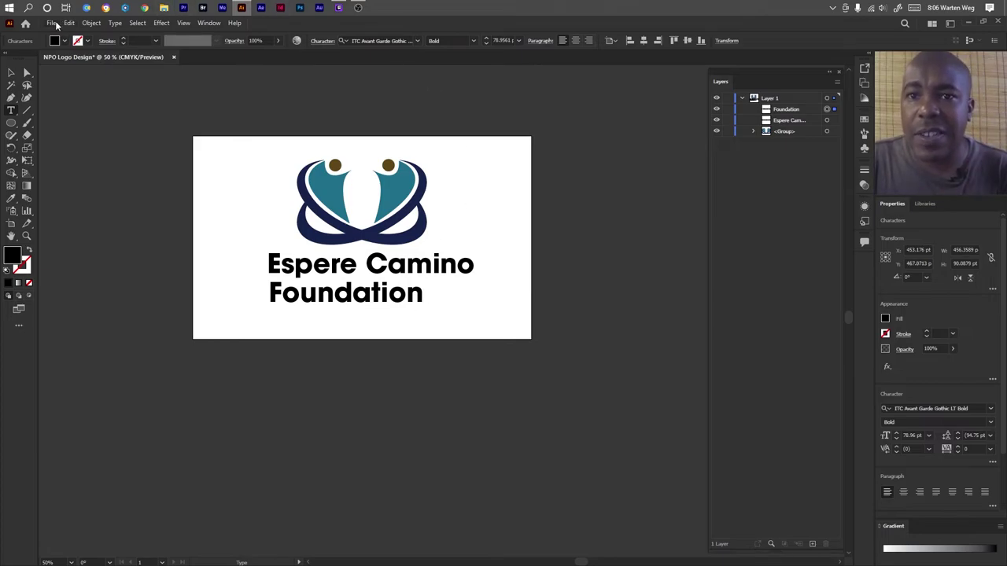
left_click(12, 74)
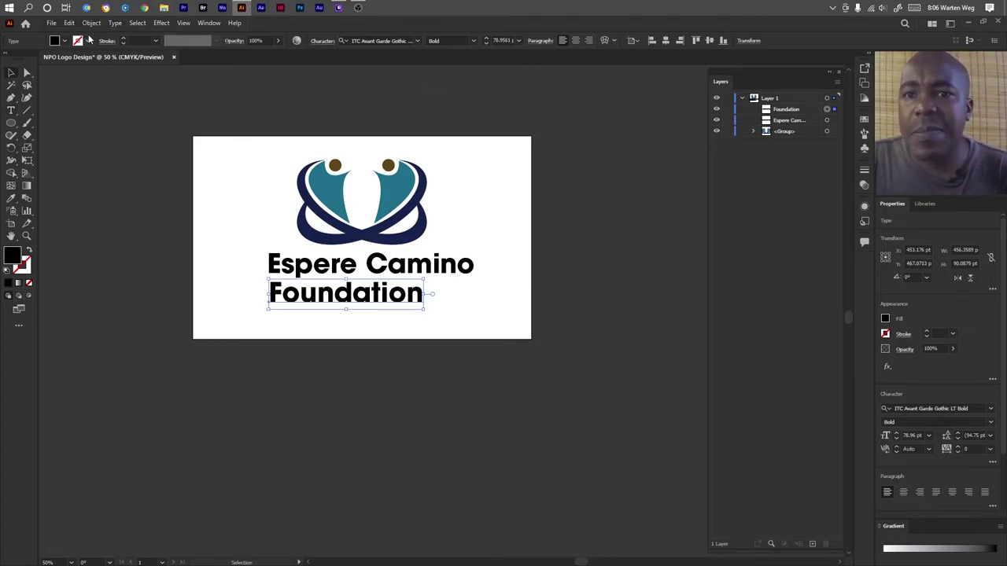
Make Foundation uppercase in Century Gothic Regular and scale it down.
left_click(103, 23)
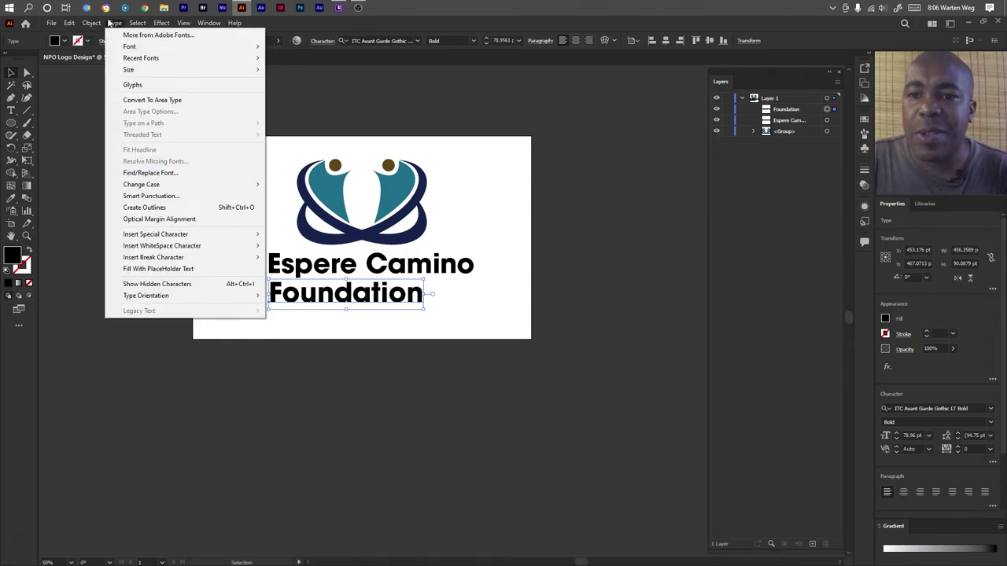
mouse_move(142, 184)
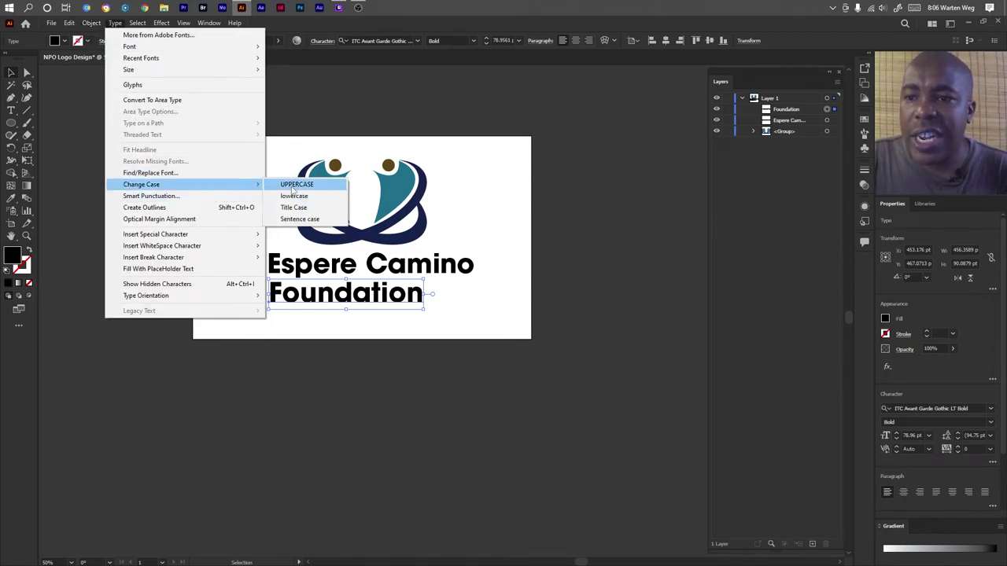
left_click(295, 185)
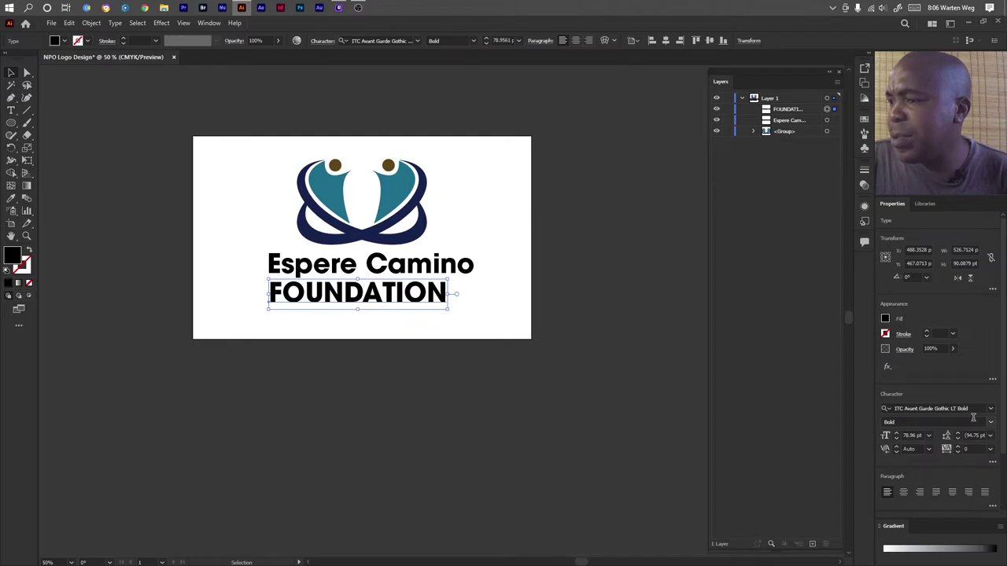
left_click(991, 410)
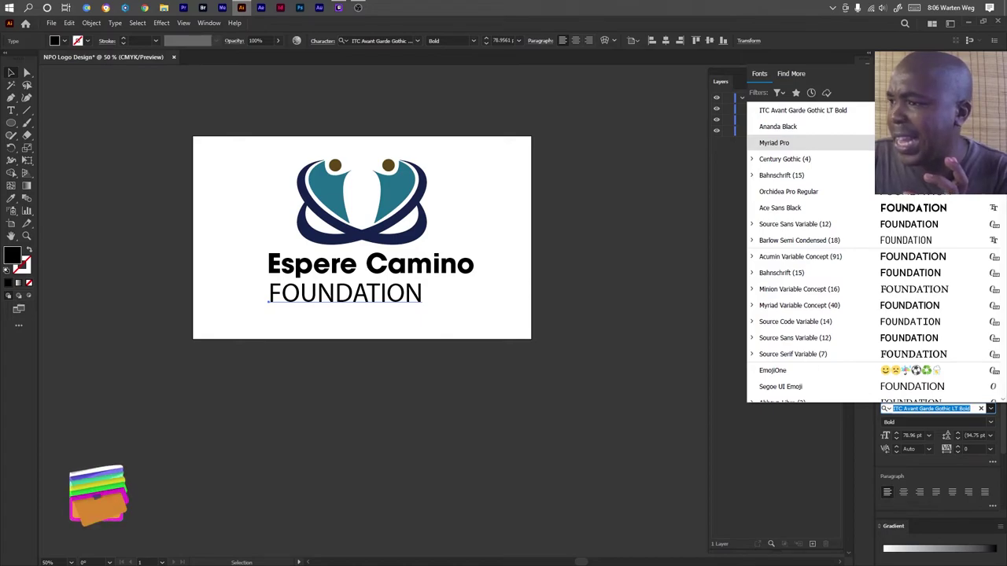
key("Down")
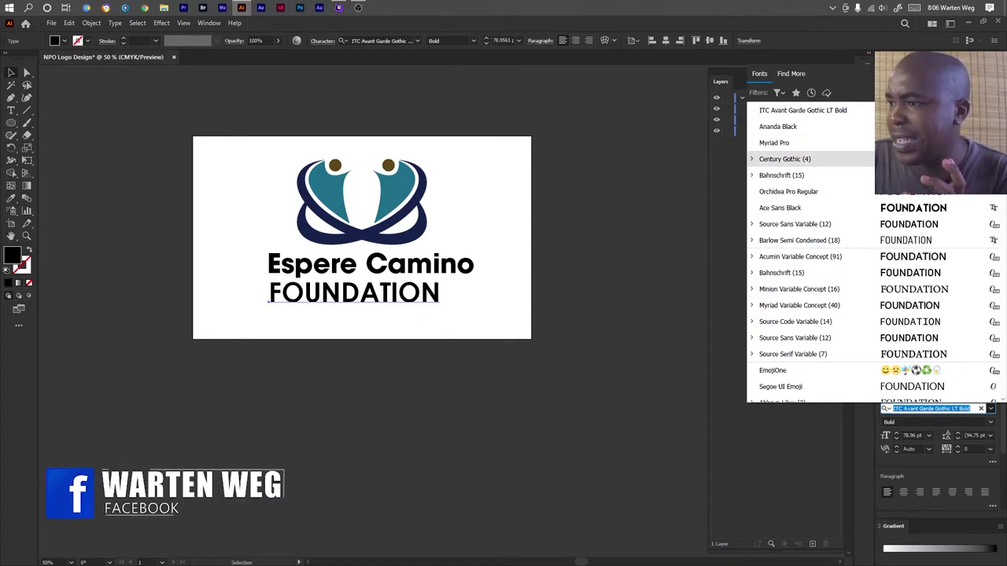
left_click(752, 159)
left_click(795, 177)
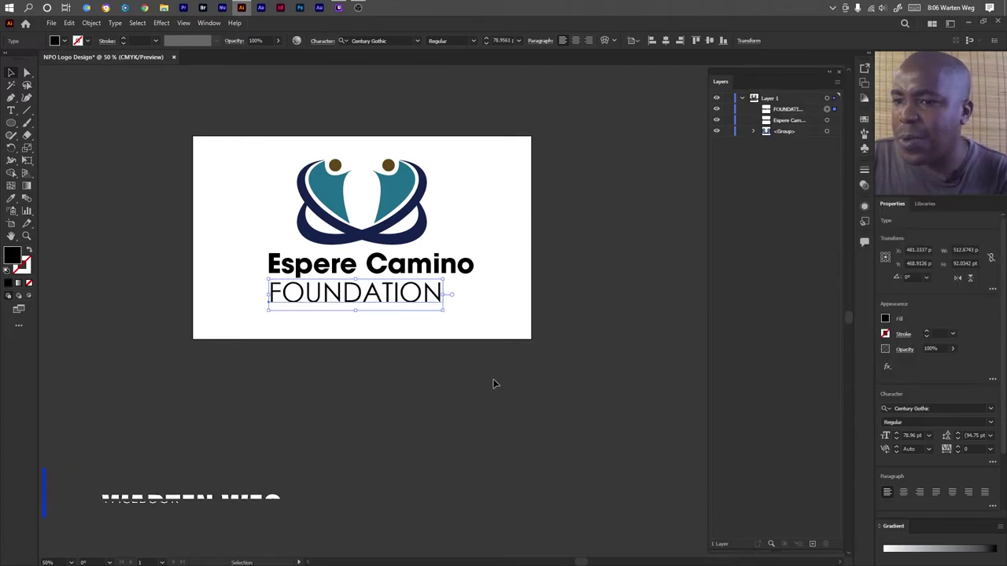
mouse_move(443, 308)
left_mouse_down()
mouse_move(364, 302)
mouse_move(404, 297)
left_mouse_up()
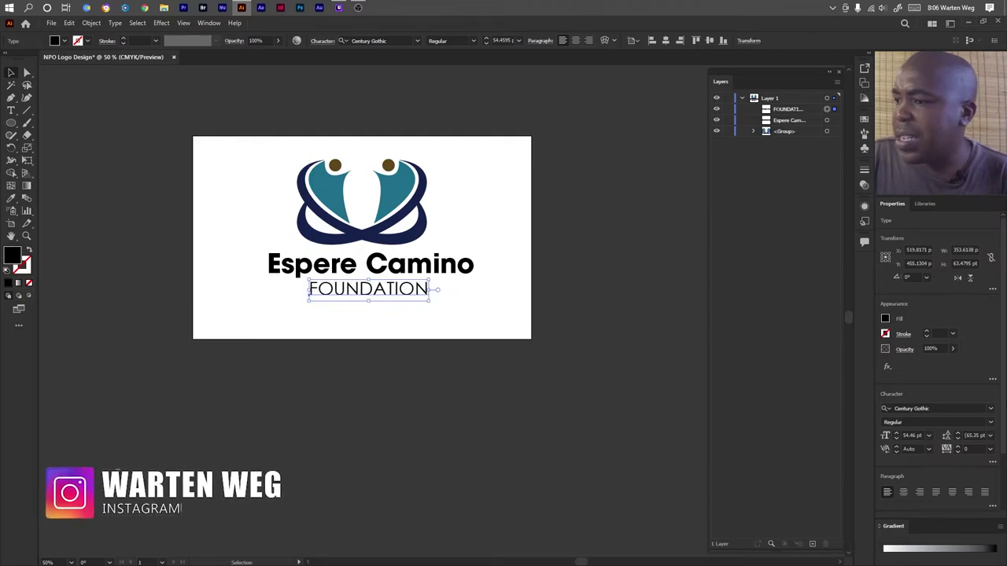
Set FOUNDATION to 45 pt with letter spacing of 150.
left_click(991, 449)
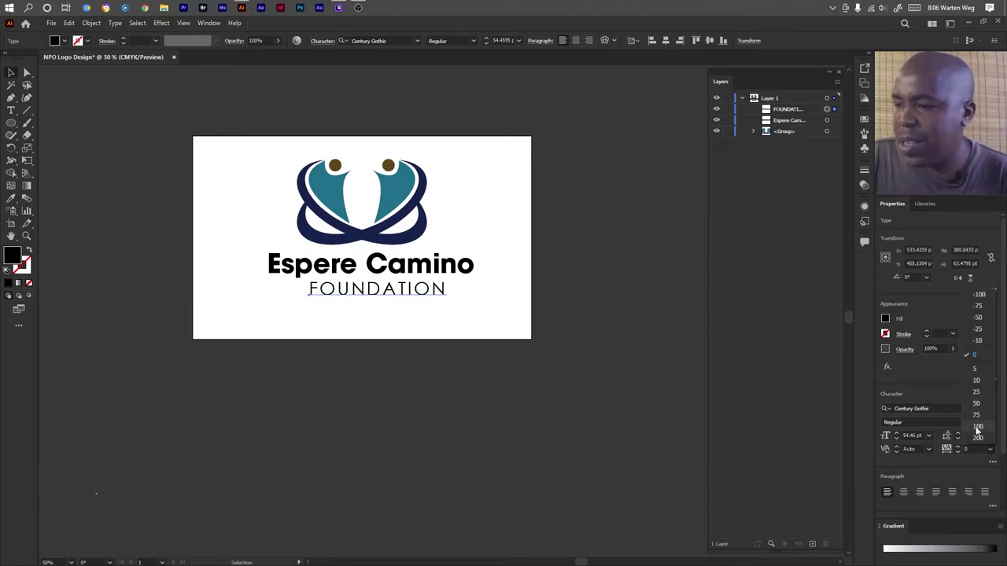
left_click(978, 427)
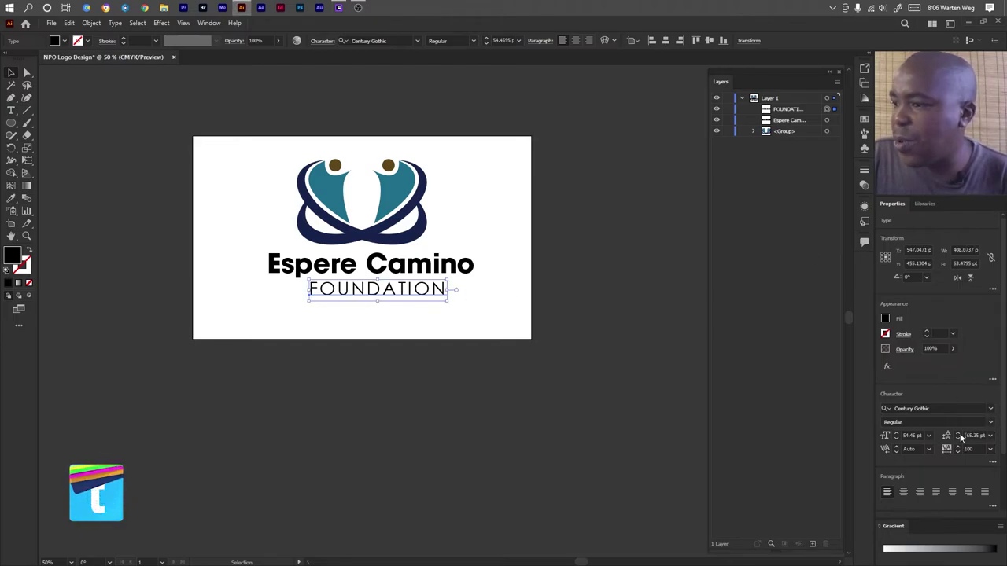
left_click(913, 436)
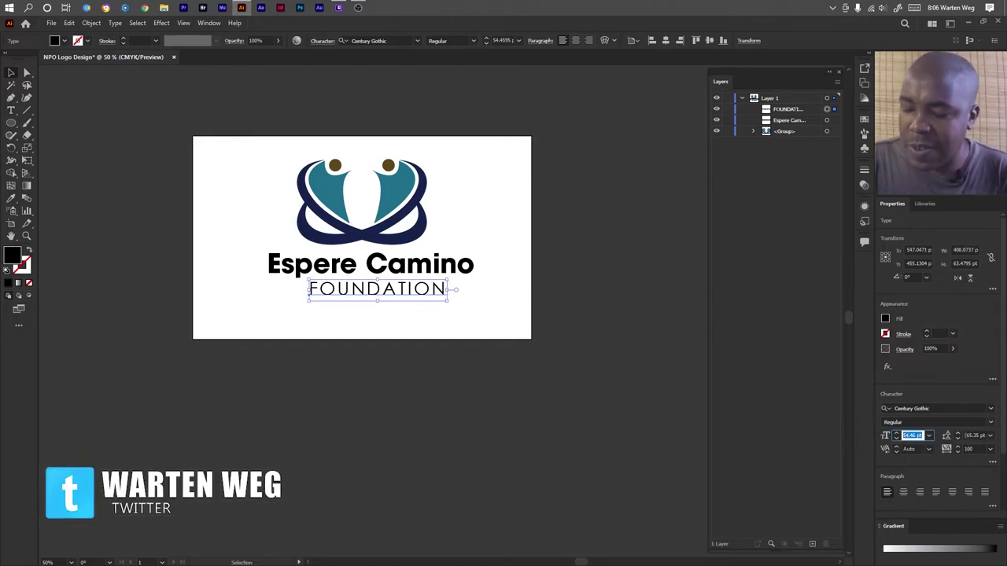
type("45")
key("Return")
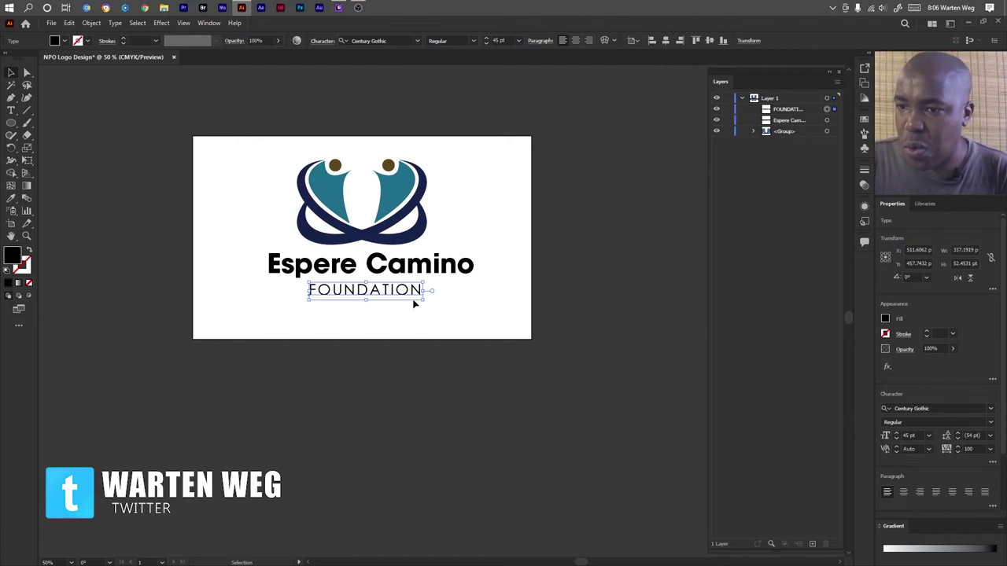
left_click(971, 448)
type("150")
key("Return")
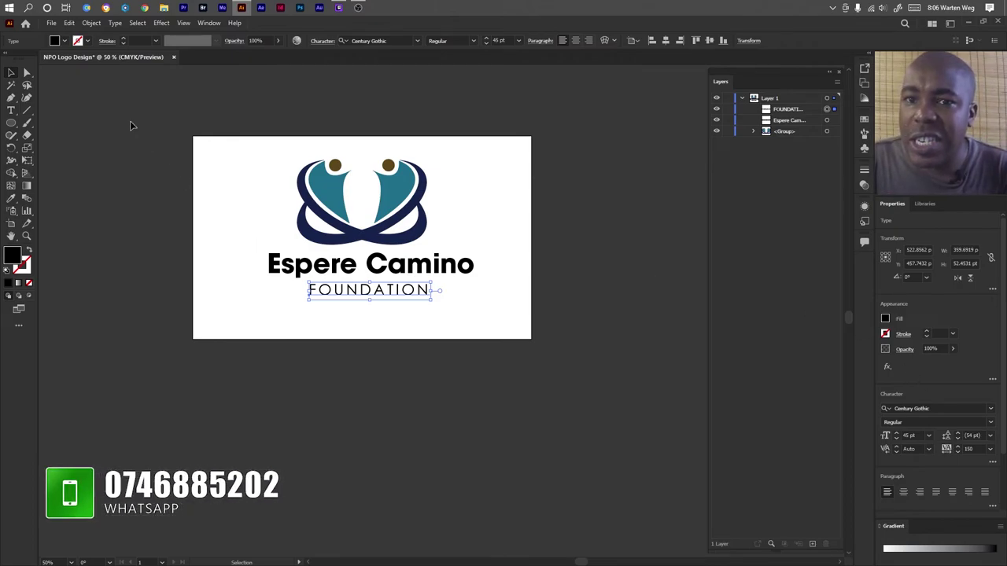
Centre the mark and both text lines horizontally and nudge FOUNDATION up under the title.
key("ctrl+a")
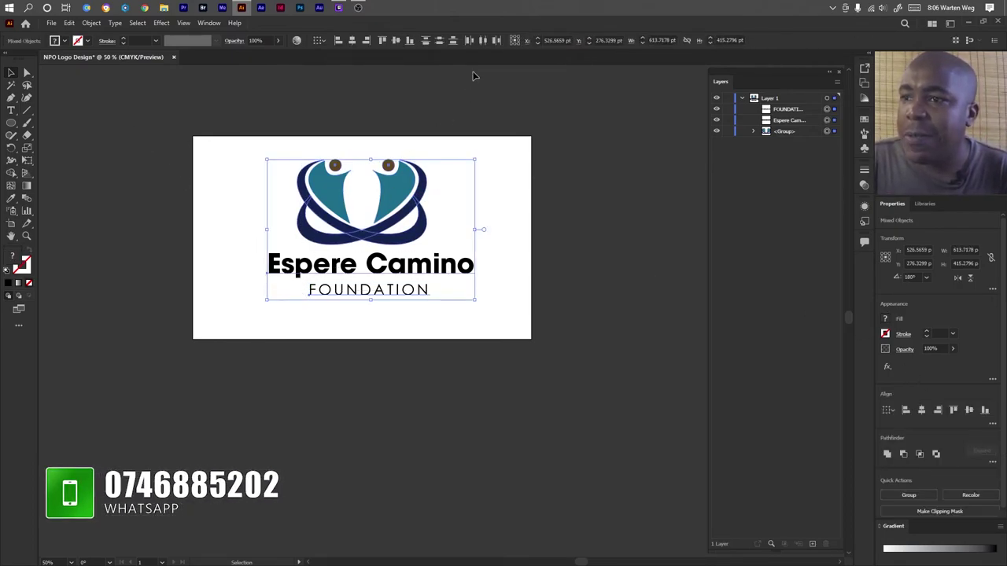
left_click(351, 40)
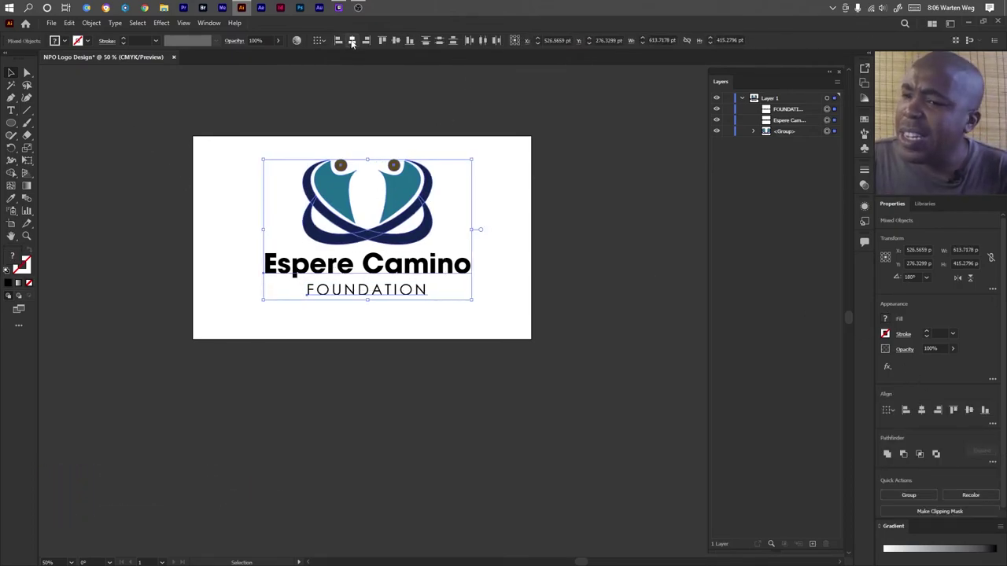
left_click(394, 332)
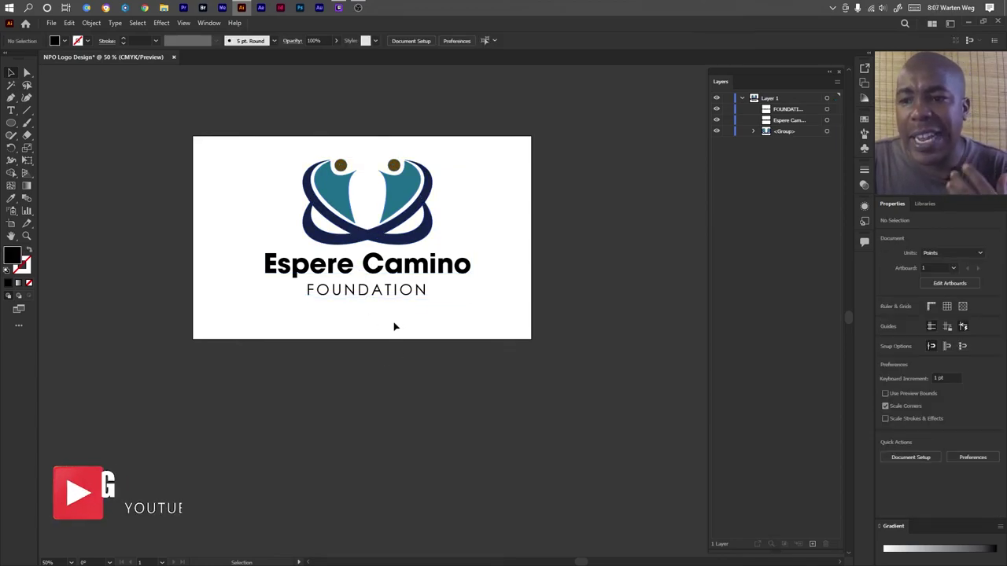
left_click(369, 296)
key("Up")
key("Up")
key("Up")
key("Up")
key("Up")
key("Up")
key("Up")
key("Up")
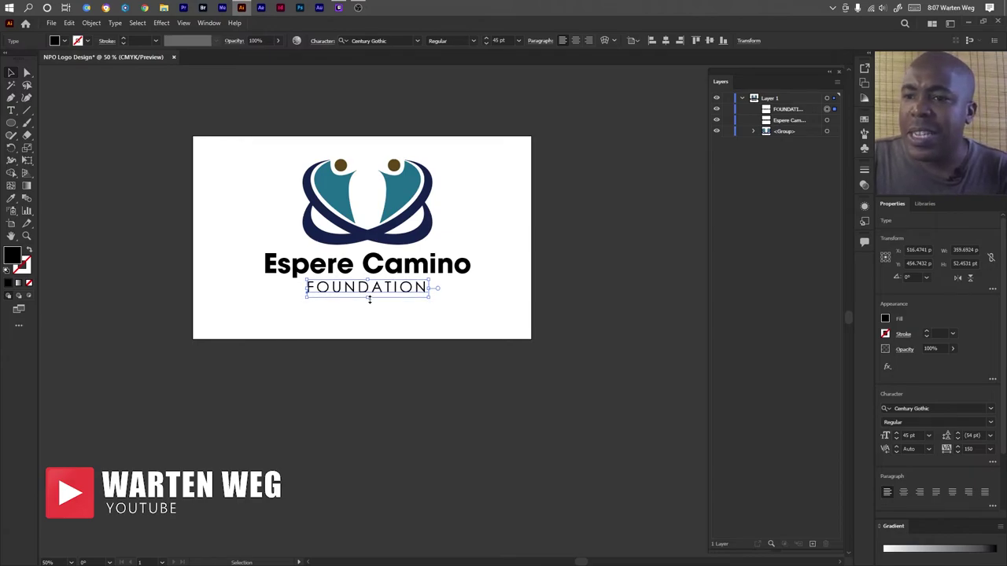
left_click(373, 321)
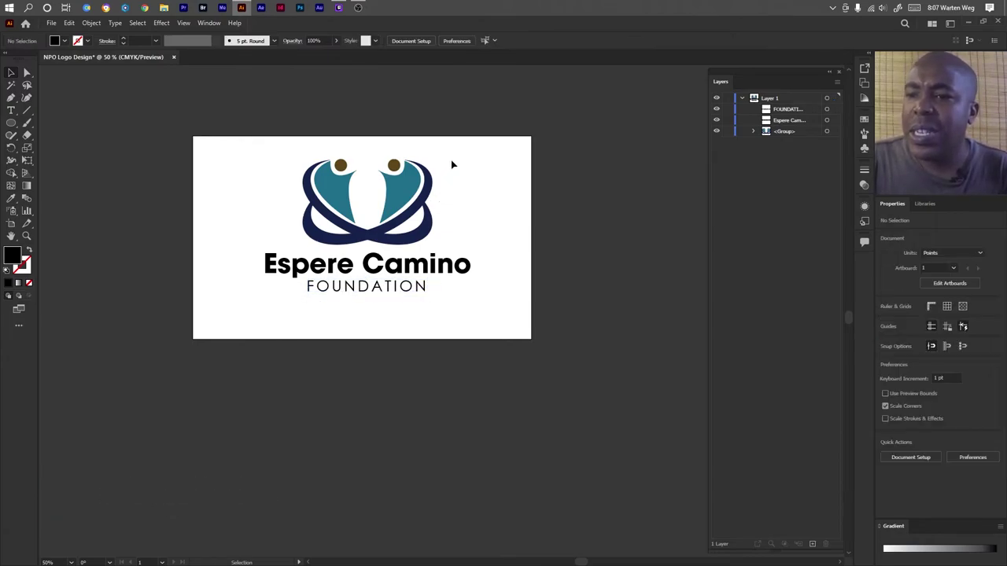
Move the whole logo and enlarge it to about 763 × 504 pt.
left_click_drag(451, 159, 300, 299)
left_click_drag(372, 234, 364, 232)
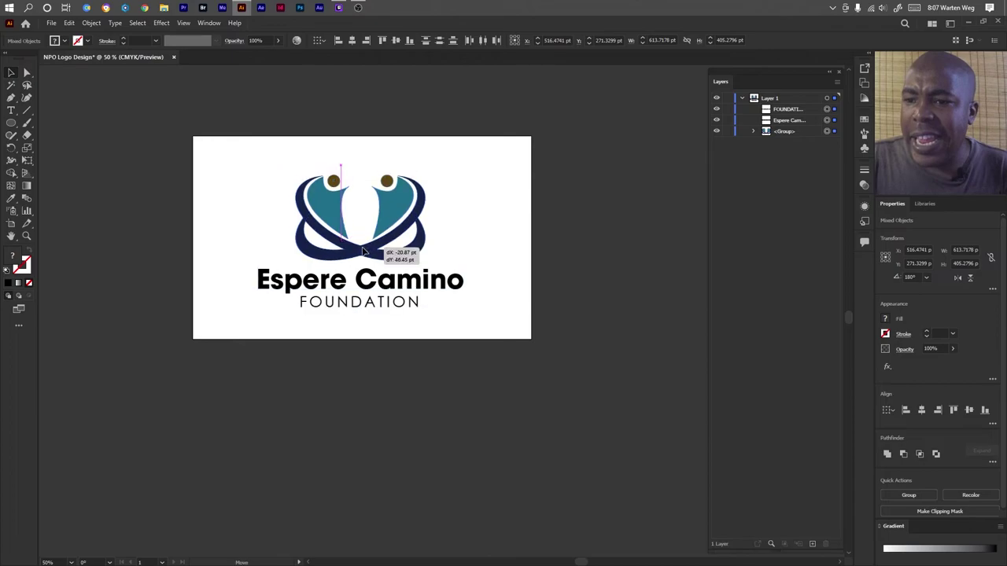
left_click_drag(362, 291, 362, 330)
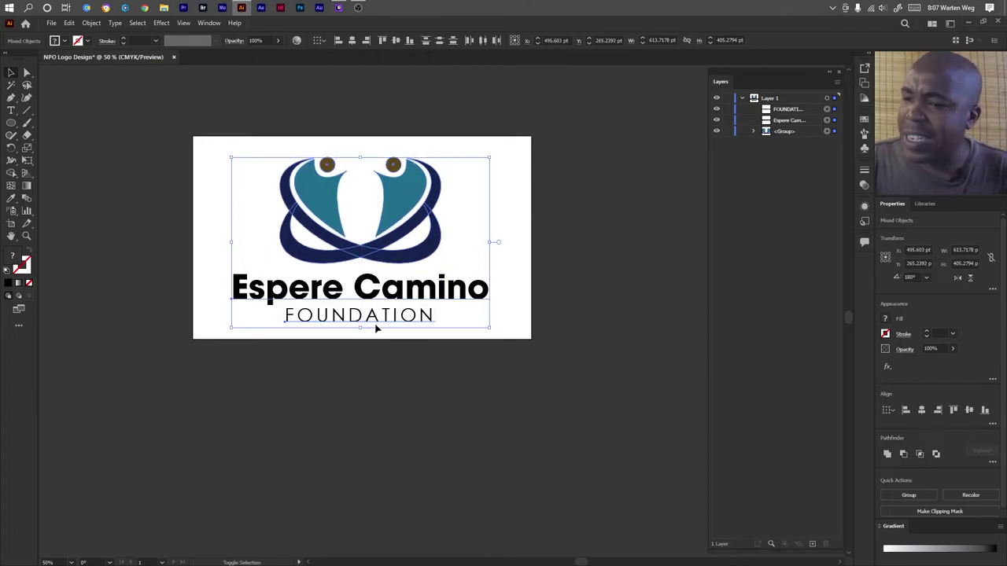
left_click(502, 270)
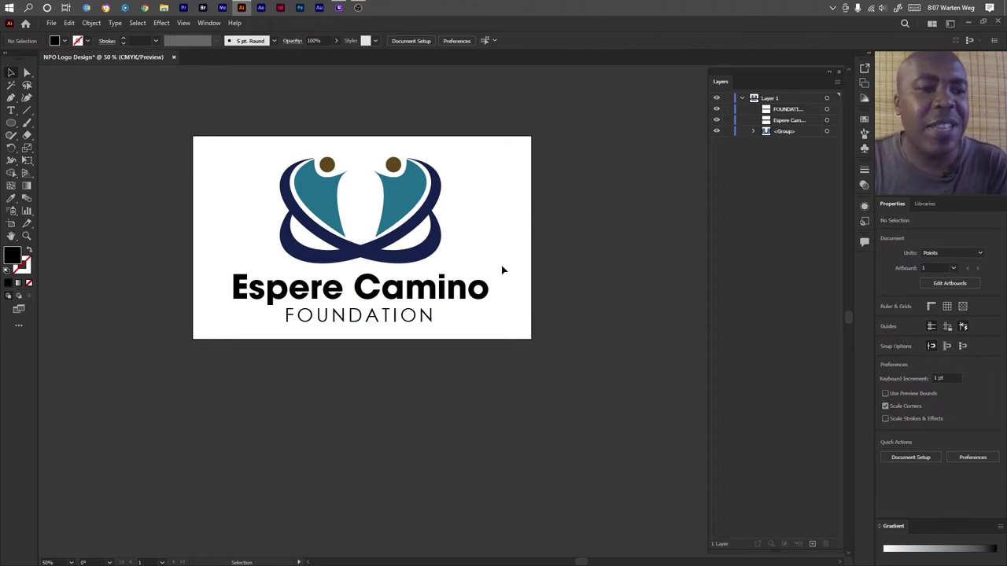